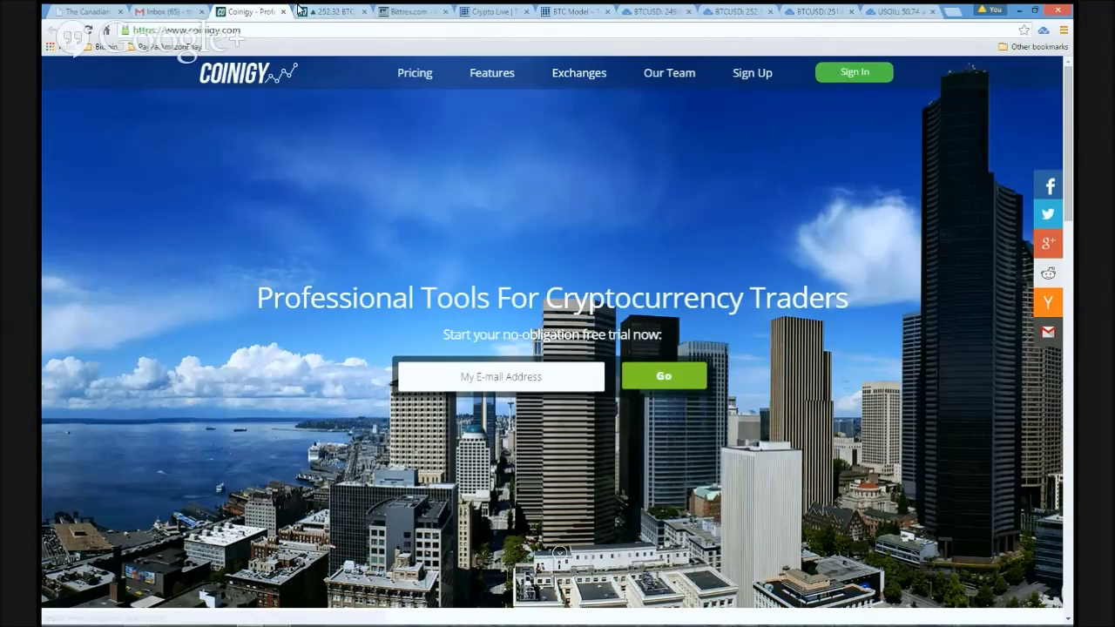
- On the Coinigy markets page, filter the markets by BTC and view BITF's LTC/BTC chart, ending on BTC/USD
{"action": "left_click", "coordinate": [331, 9]}
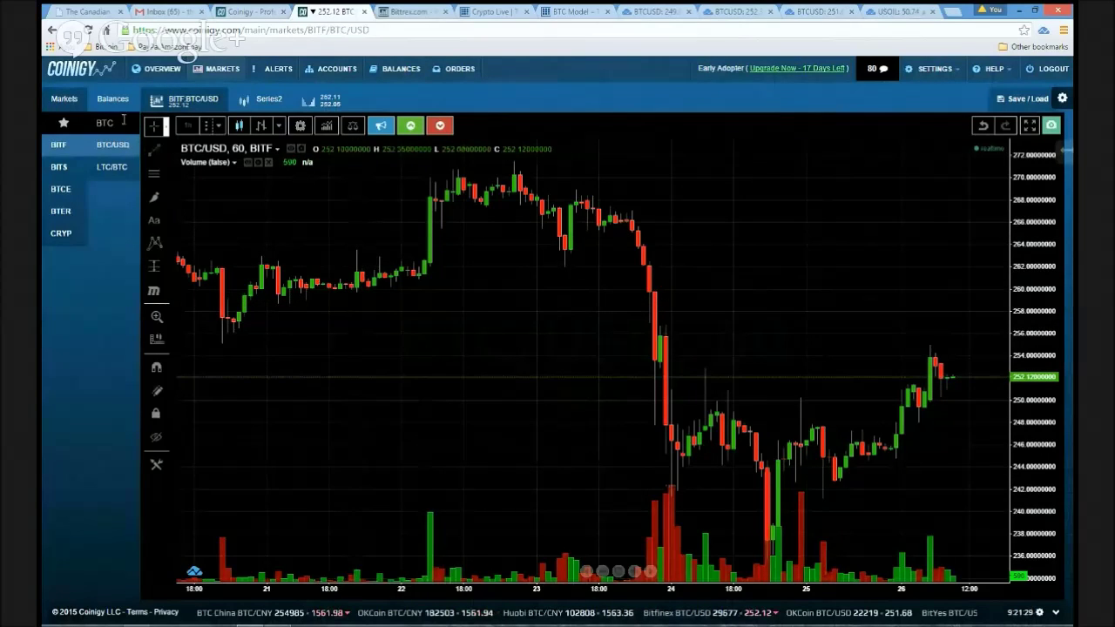
{"action": "left_click_drag", "start_coordinate": [117, 123], "coordinate": [90, 122]}
{"action": "type", "text": "BTC"}
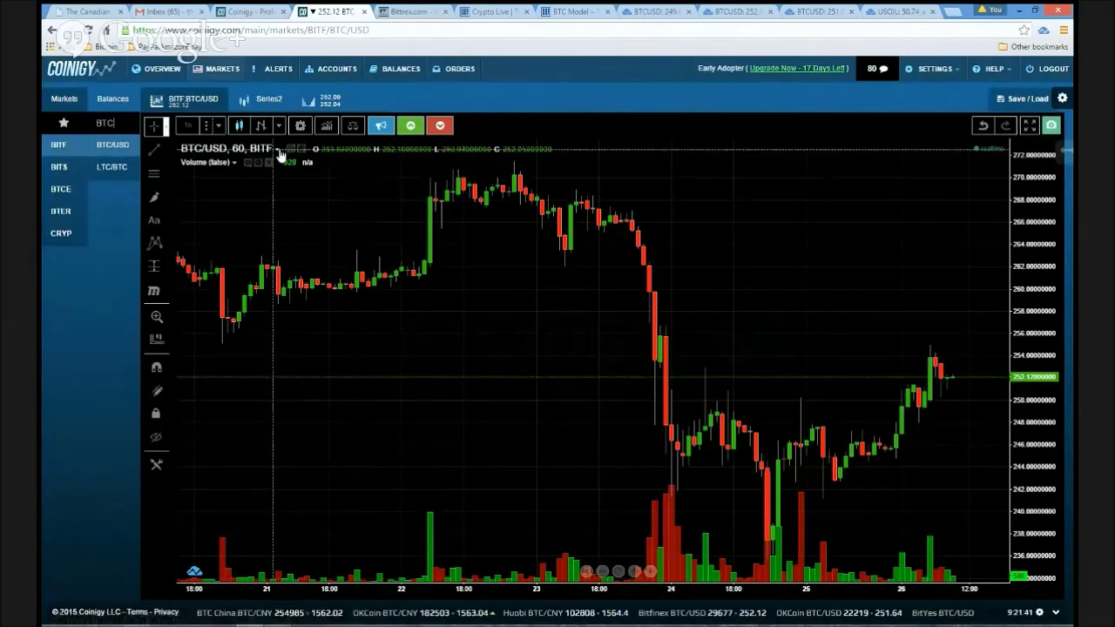
{"action": "left_click", "coordinate": [116, 168]}
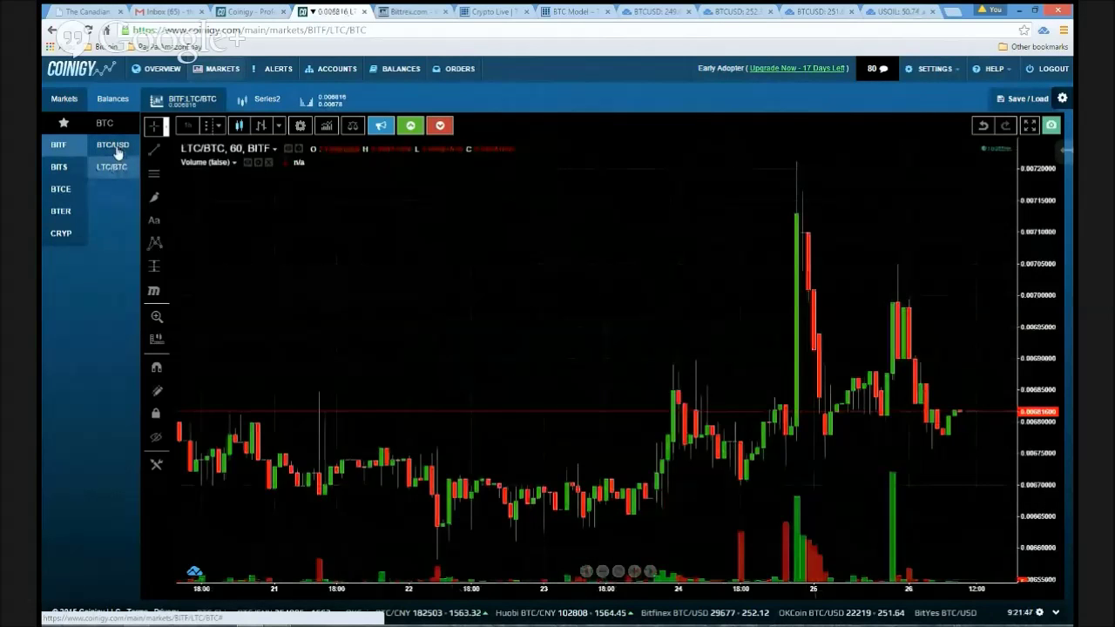
{"action": "left_click", "coordinate": [116, 148]}
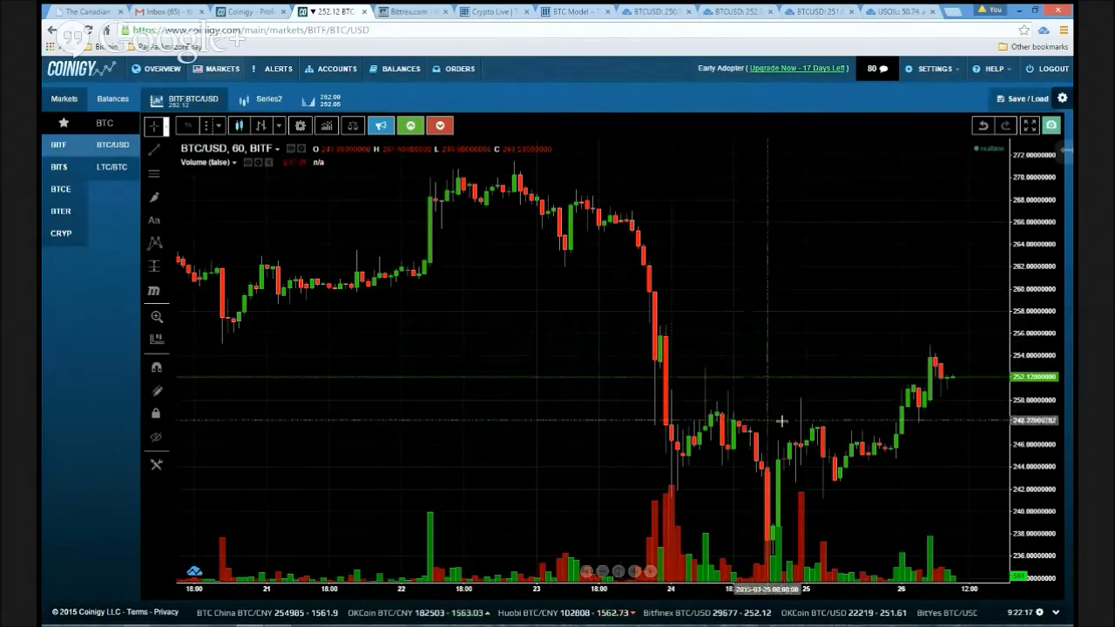
- Open The Rational Investor's Tutorials page in a new tab from the Crypto Live page and look through its tutorials
{"action": "left_click", "coordinate": [488, 12]}
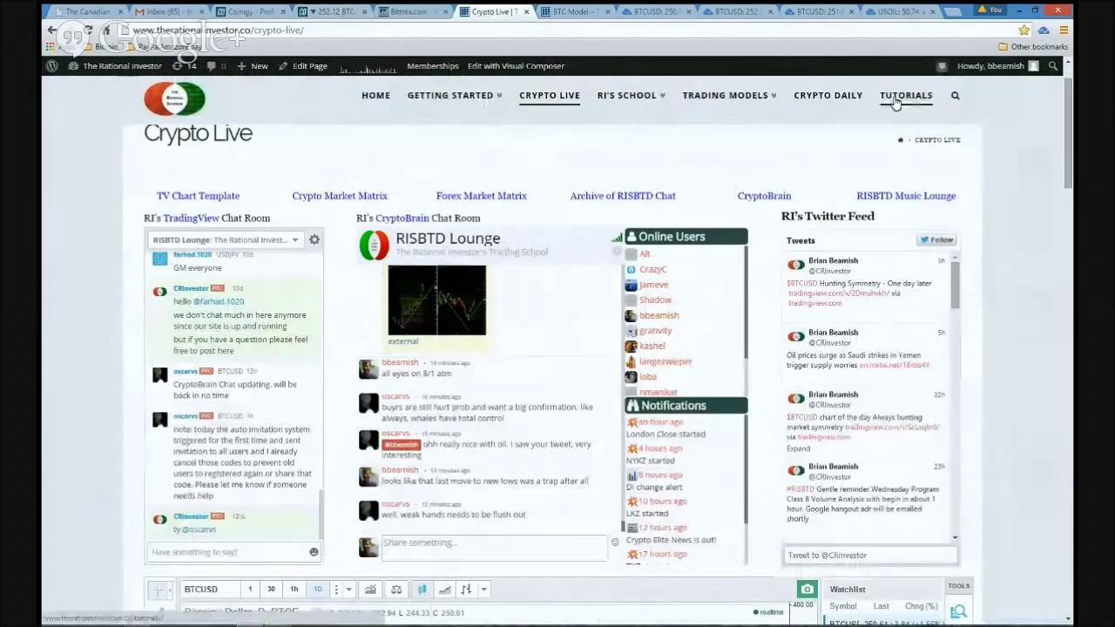
{"action": "right_click", "coordinate": [896, 98]}
{"action": "left_click", "coordinate": [918, 111]}
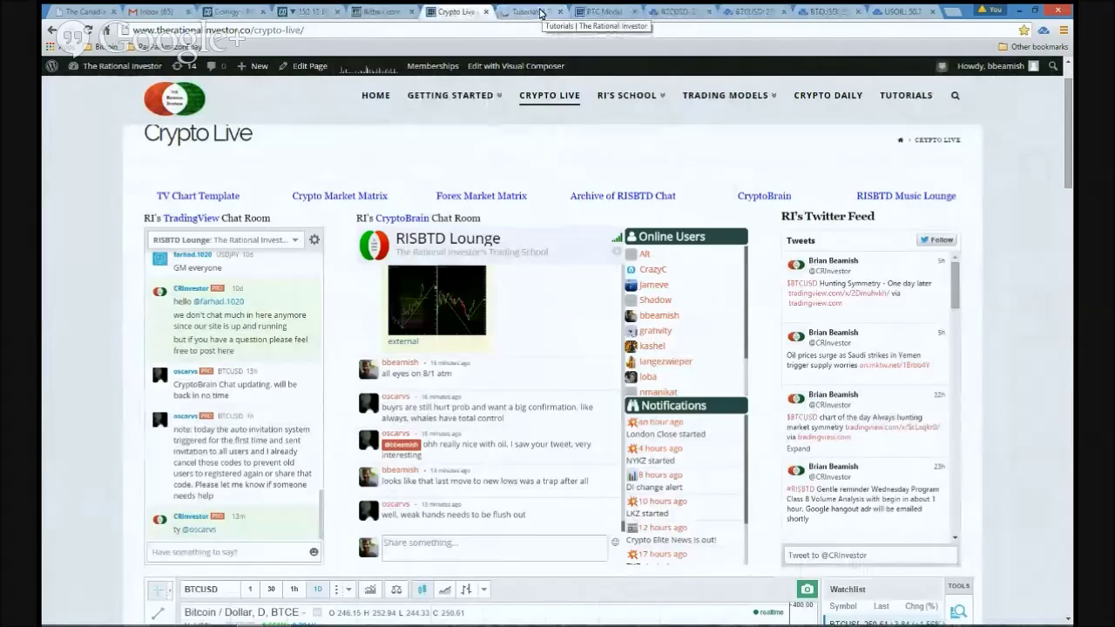
{"action": "left_click", "coordinate": [540, 12]}
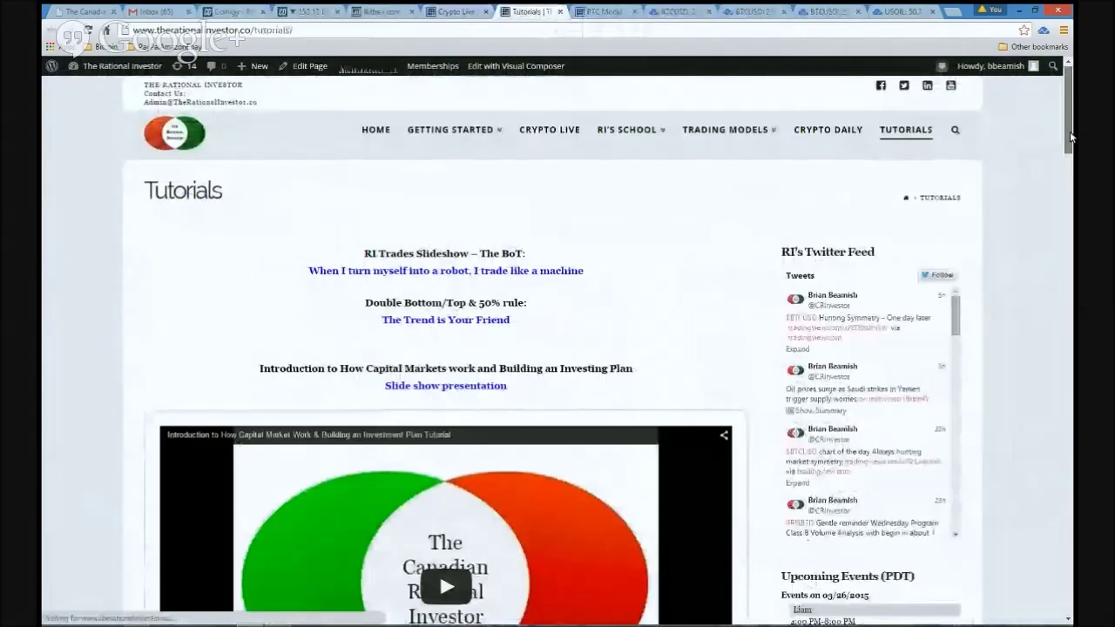
{"action": "left_click_drag", "start_coordinate": [1071, 137], "coordinate": [1072, 206]}
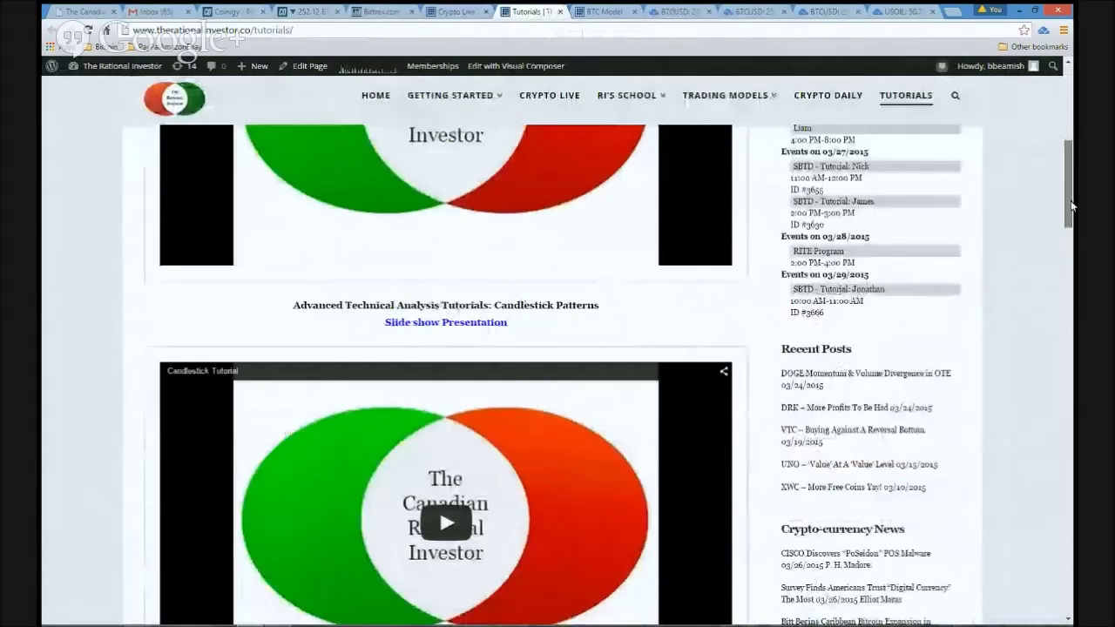
{"action": "scroll", "coordinate": [763, 282], "scroll_direction": "down", "scroll_amount": 5}
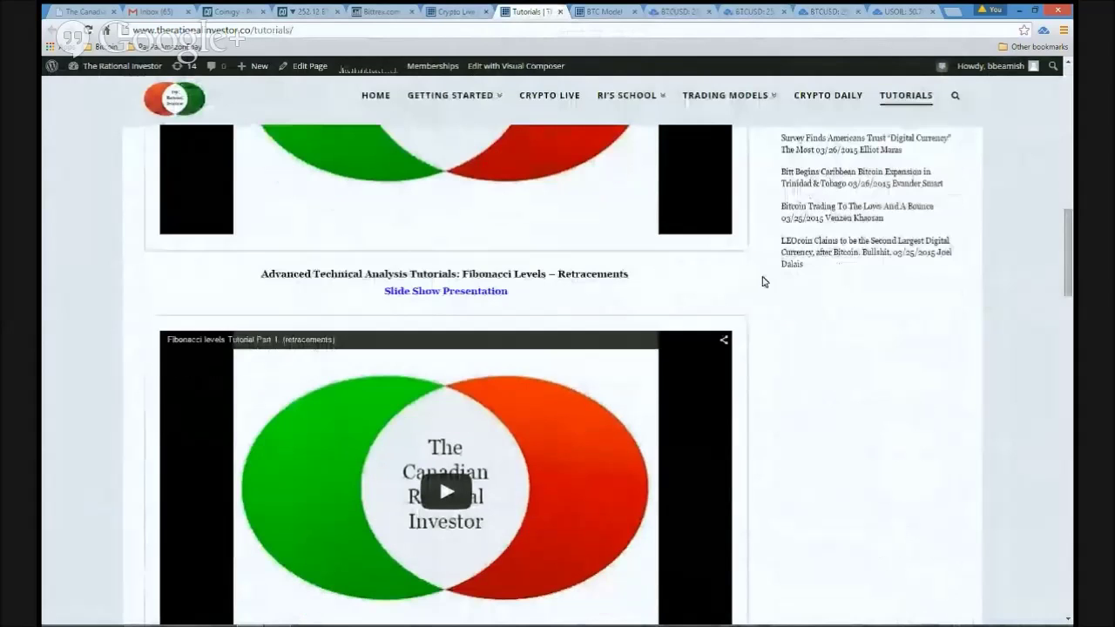
{"action": "left_click_drag", "start_coordinate": [1072, 238], "coordinate": [1072, 131]}
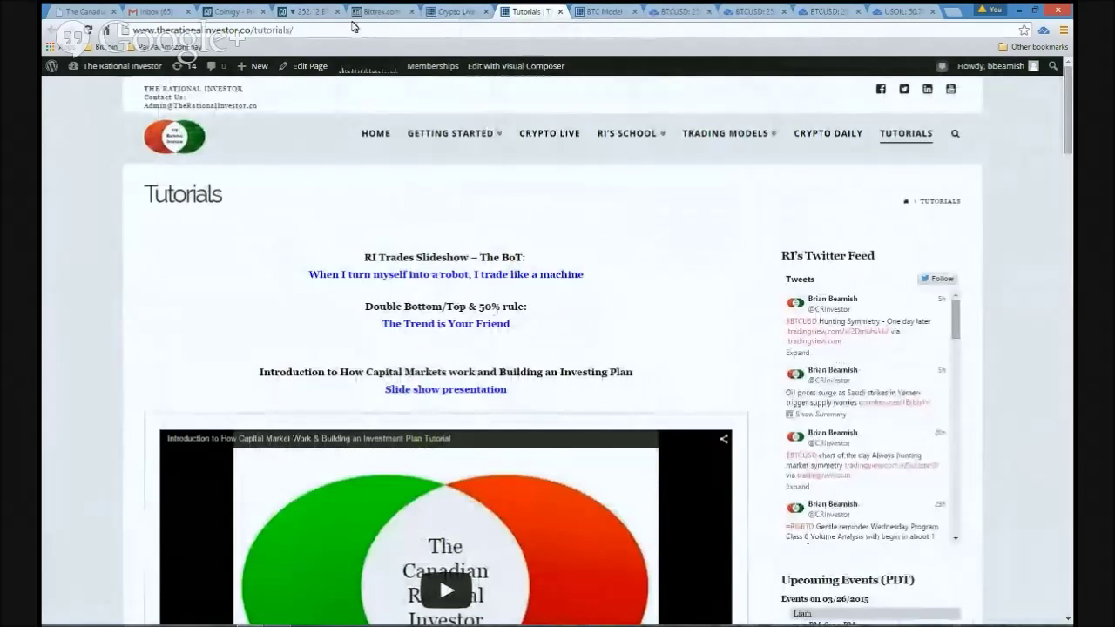
- Return to the Coinigy BTC/USD chart and hide the Volume indicator
{"action": "left_click", "coordinate": [302, 13]}
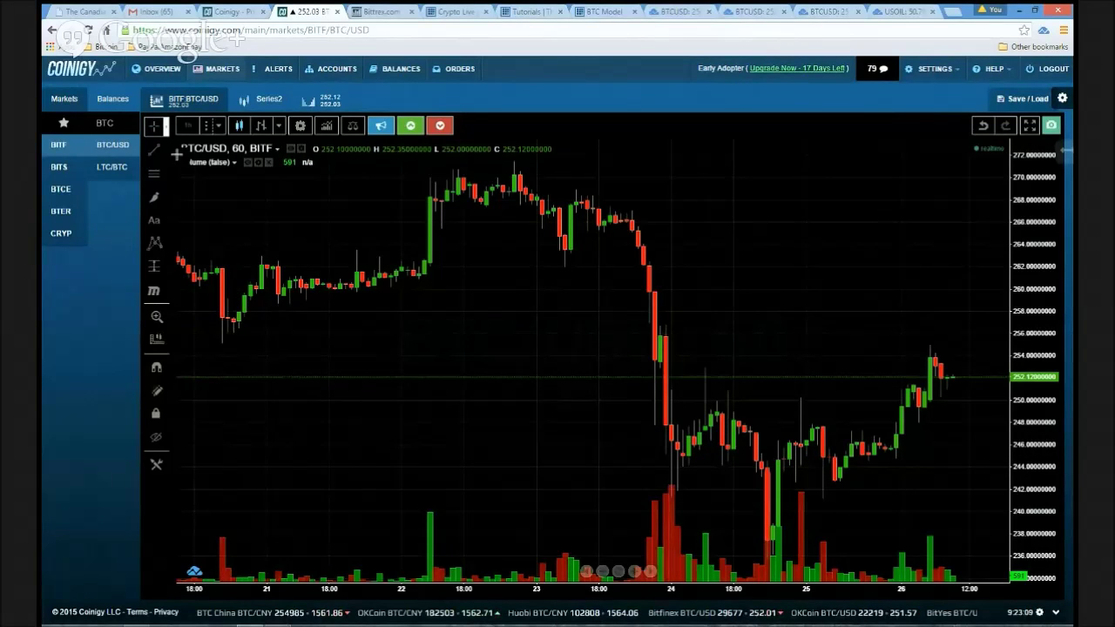
{"action": "left_click", "coordinate": [248, 164]}
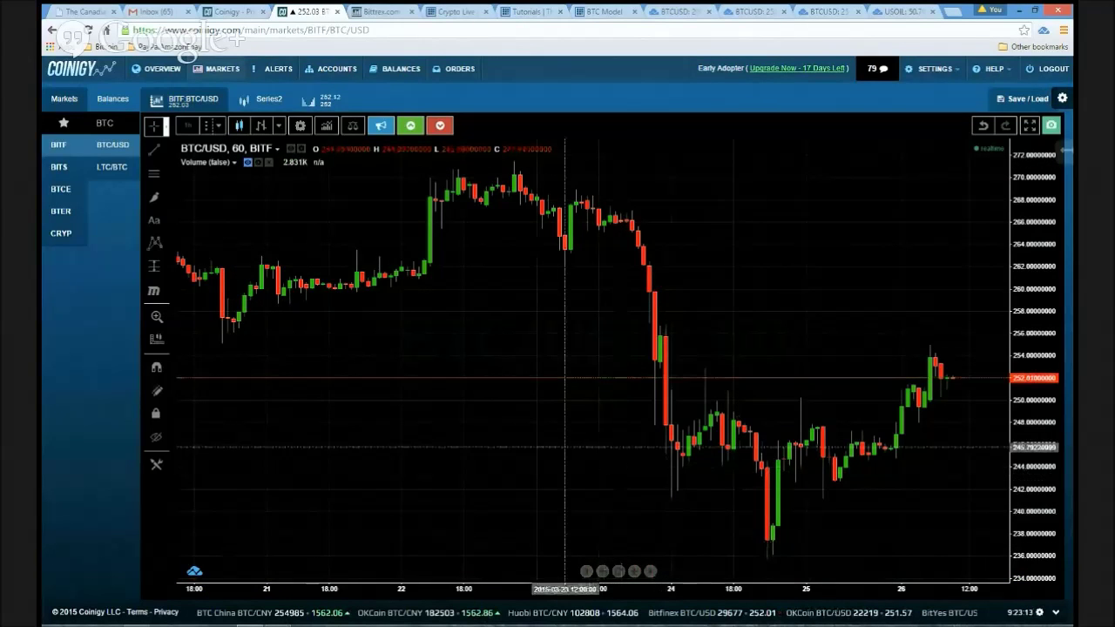
{"action": "left_click_drag", "start_coordinate": [565, 450], "coordinate": [534, 455]}
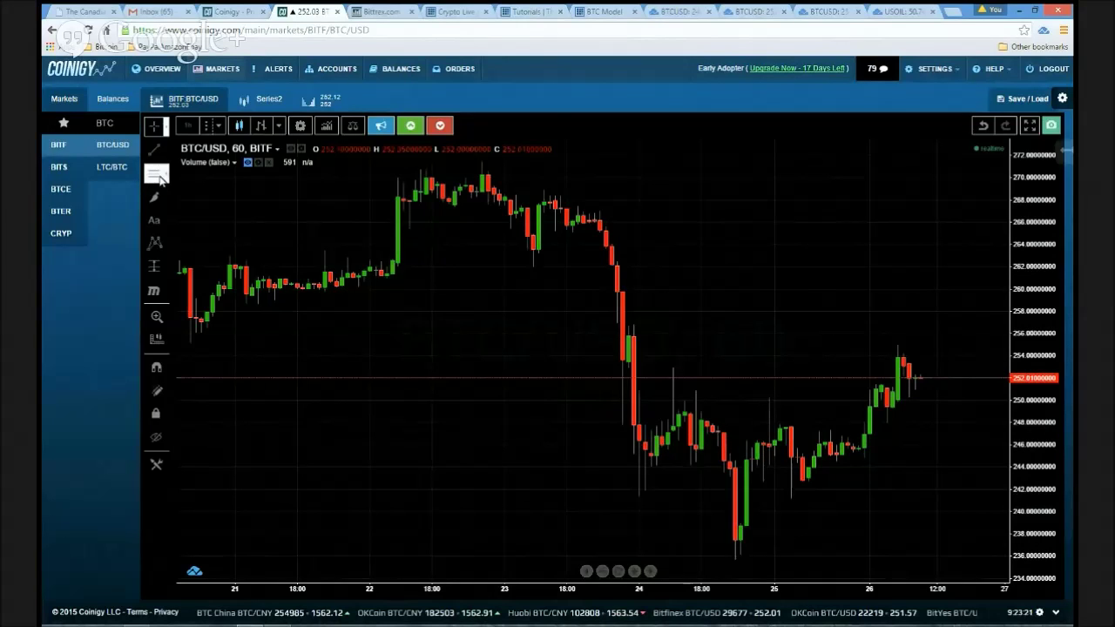
- Draw a Fib Retracement from the March 23 high at about 271.67 to the March 25 low at about 235.69
{"action": "left_click", "coordinate": [166, 175]}
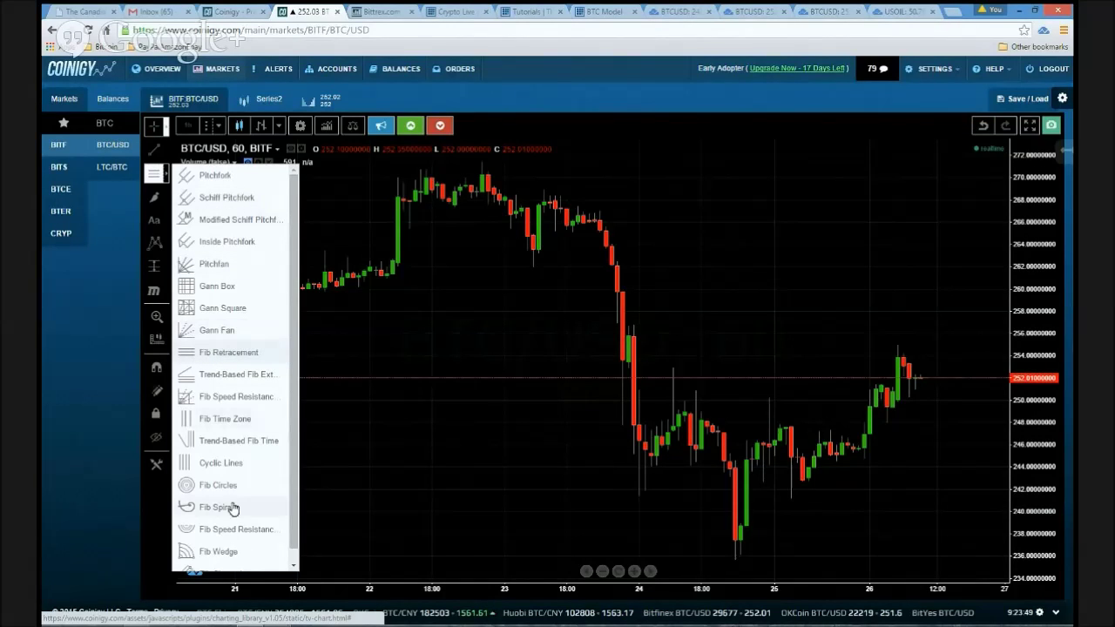
{"action": "left_click", "coordinate": [215, 357]}
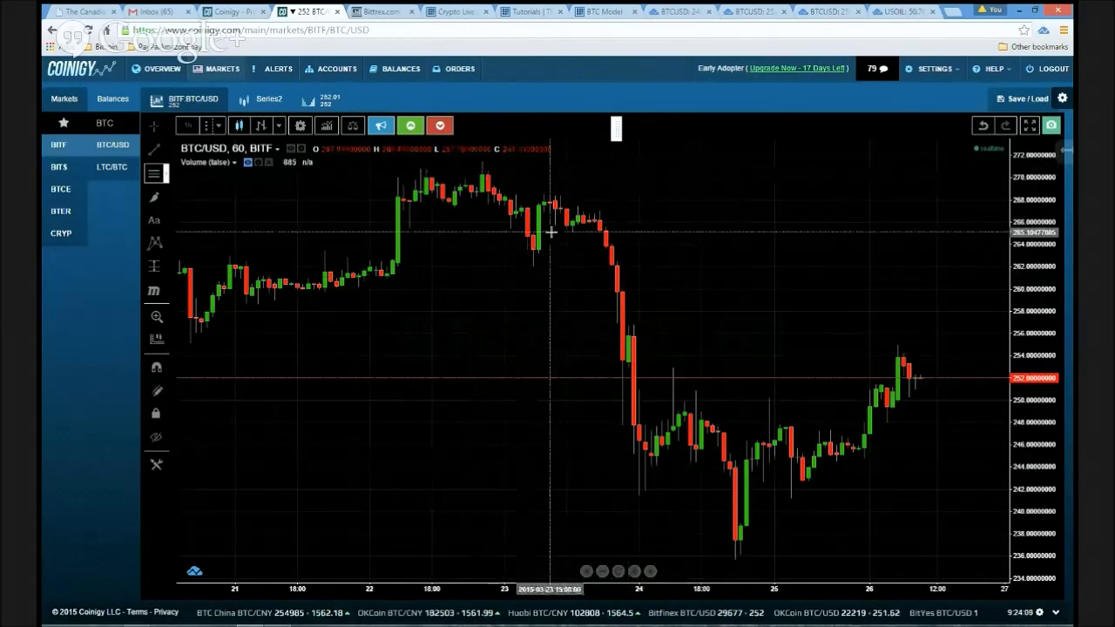
{"action": "left_click", "coordinate": [492, 172]}
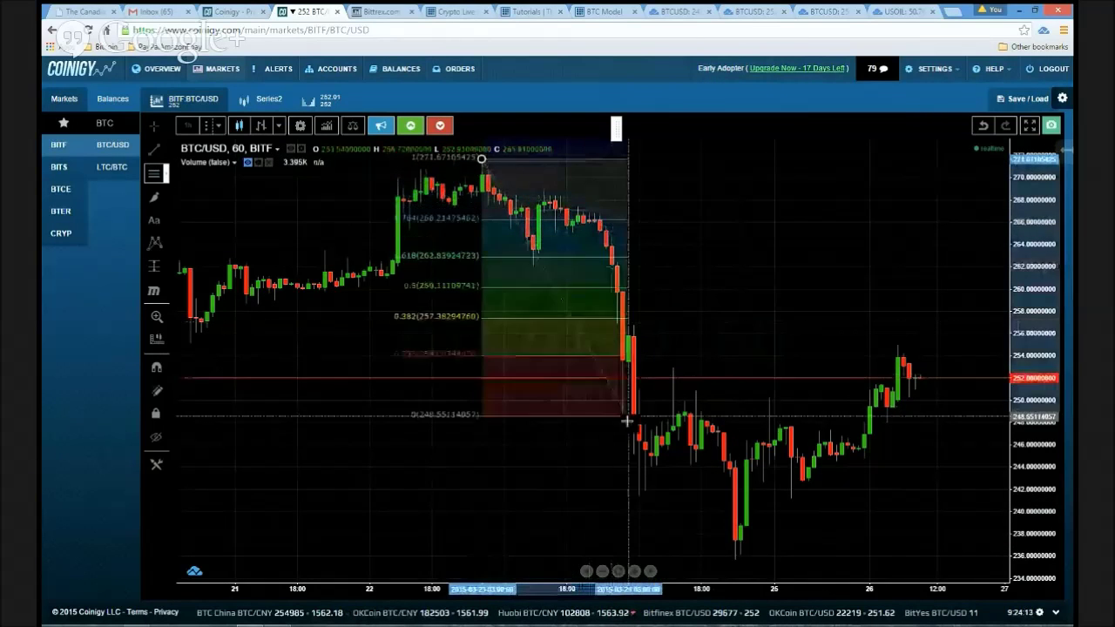
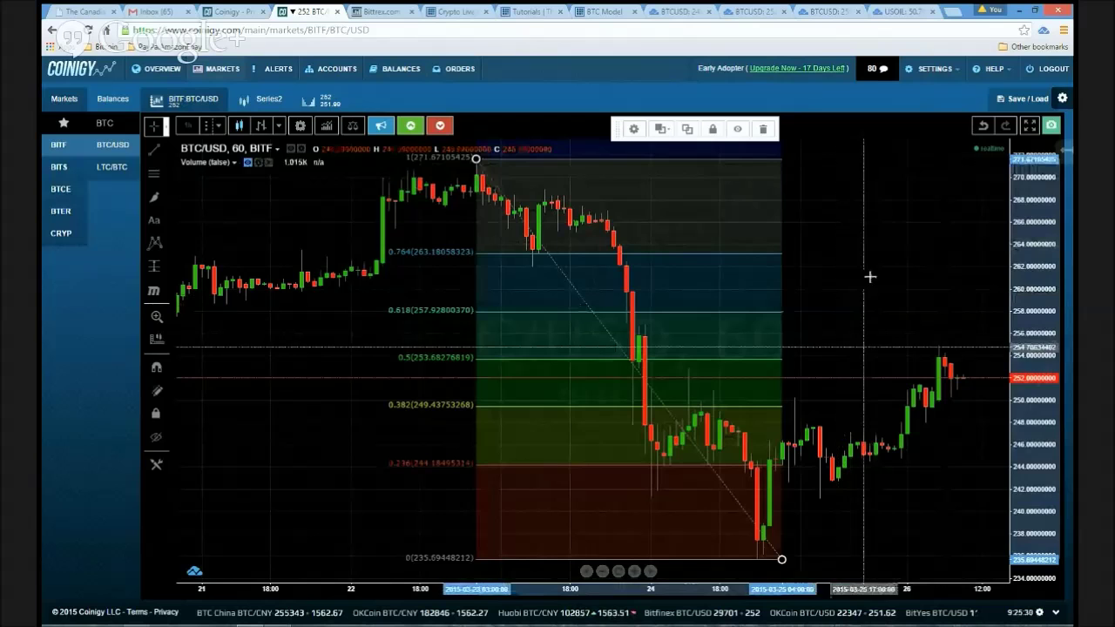
- Change the Fib Retracement's 0.764 level to 0.786 in its style settings
{"action": "left_click_drag", "start_coordinate": [968, 505], "coordinate": [940, 504]}
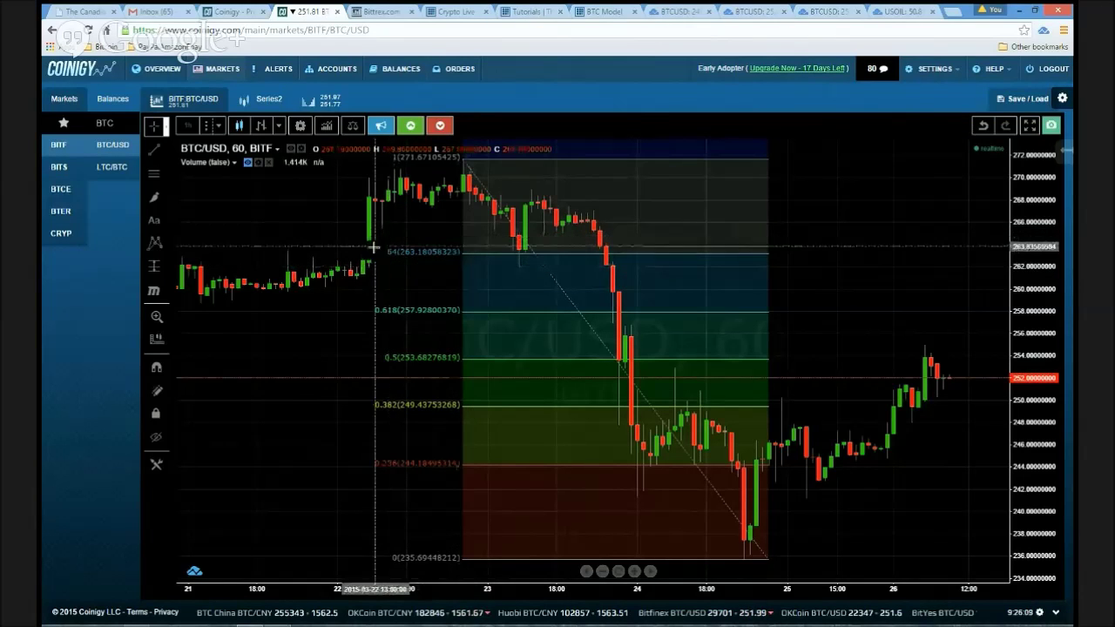
{"action": "left_click", "coordinate": [486, 258]}
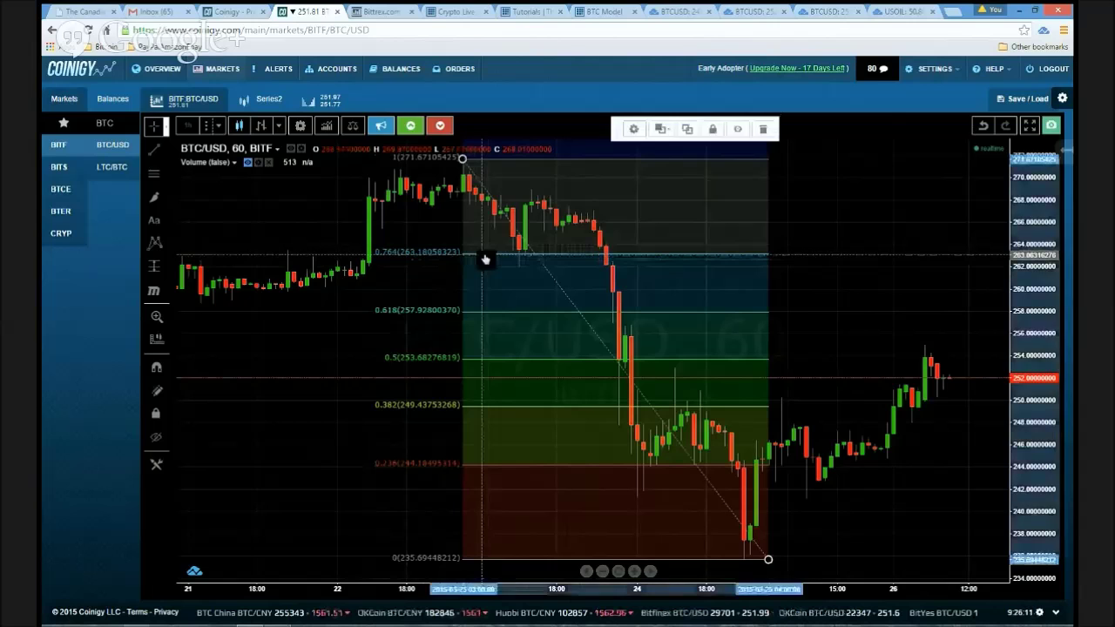
{"action": "right_click", "coordinate": [485, 259]}
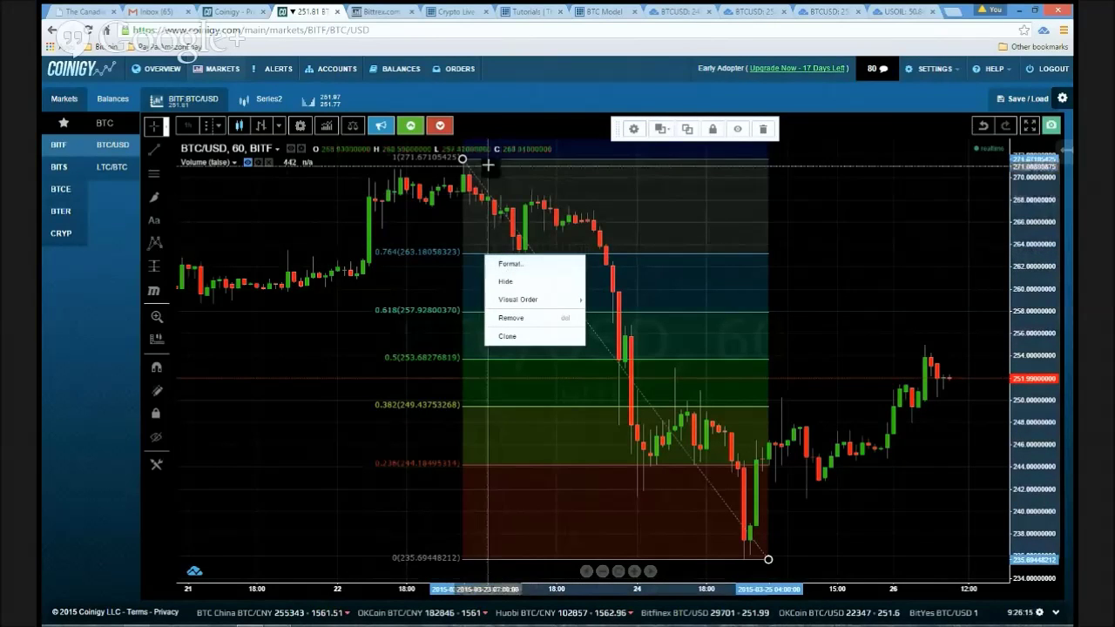
{"action": "left_click", "coordinate": [630, 261]}
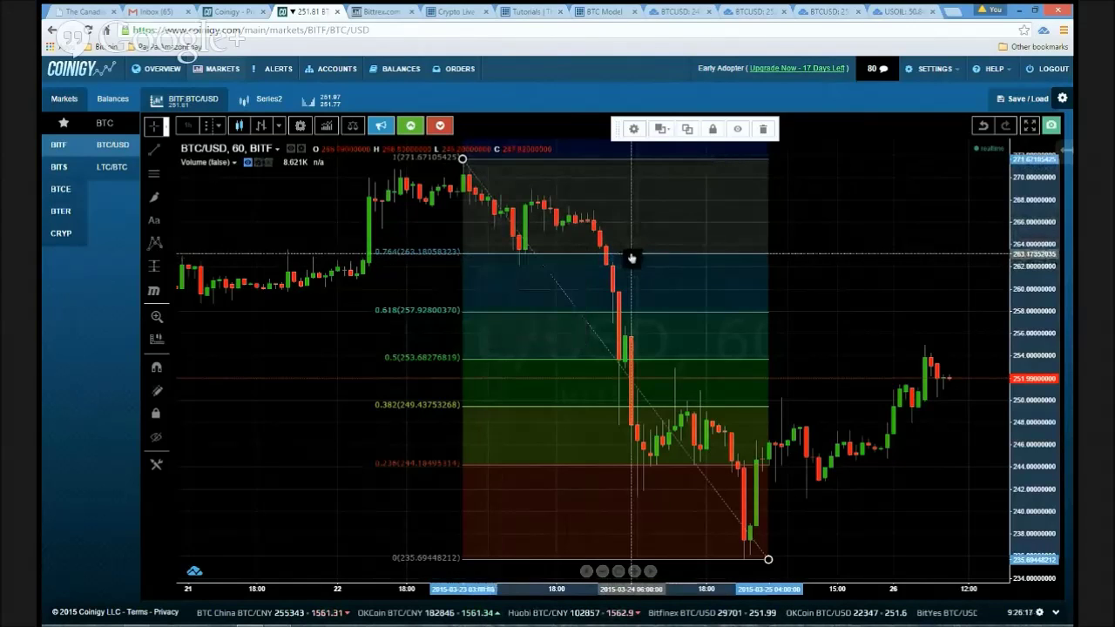
{"action": "right_click", "coordinate": [501, 259]}
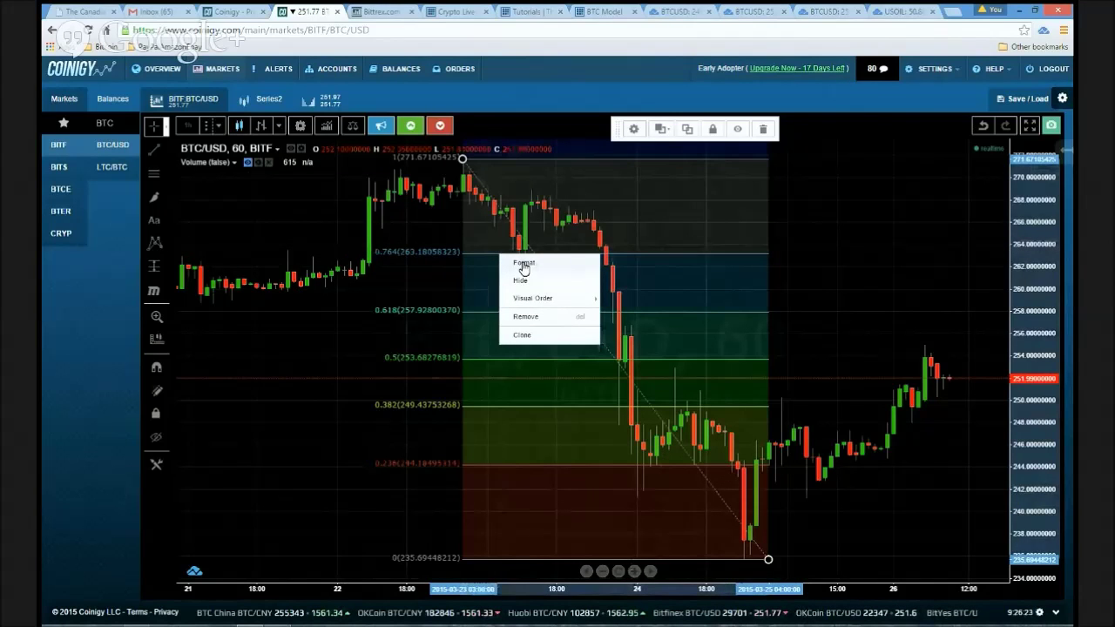
{"action": "left_click", "coordinate": [524, 264]}
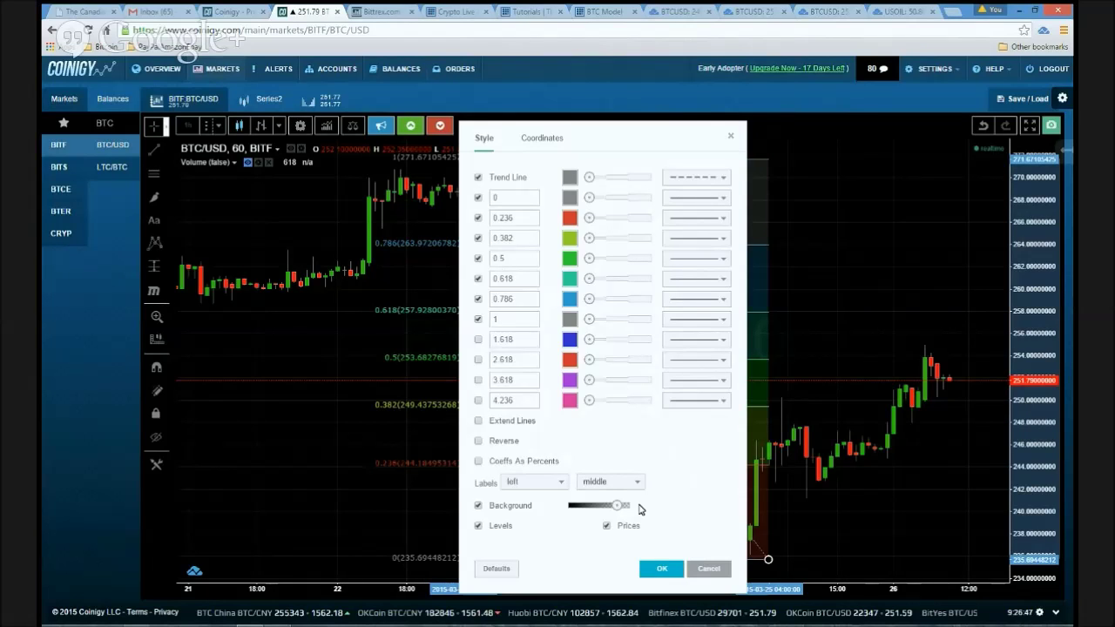
{"action": "left_click", "coordinate": [659, 567]}
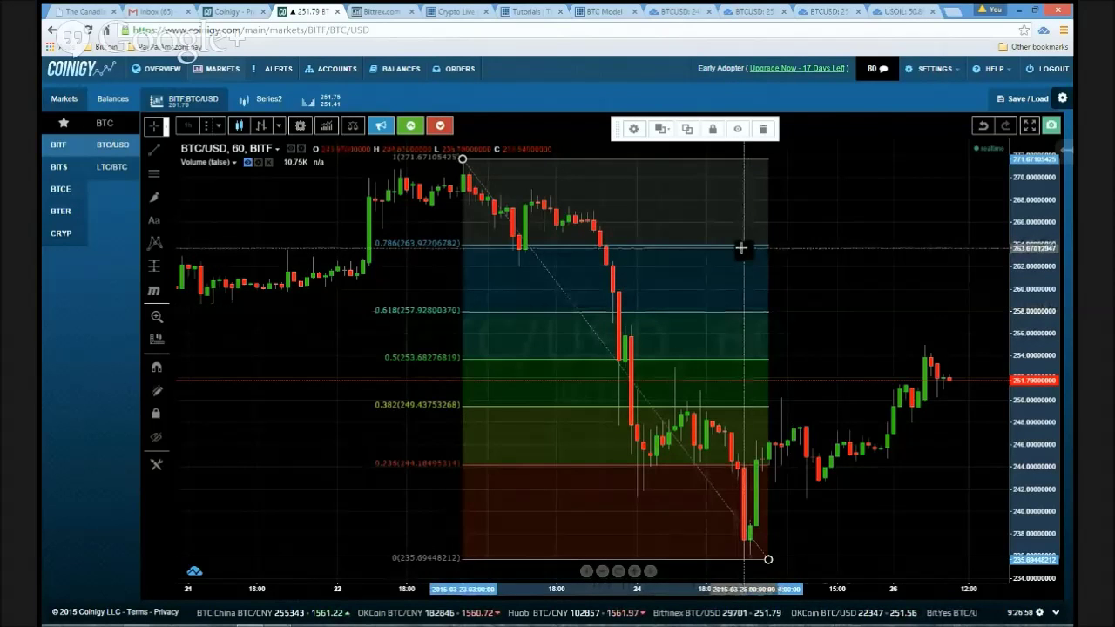
- Turn off the 0.236 level in the Fib Retracement's style settings
{"action": "left_click_drag", "start_coordinate": [828, 331], "coordinate": [814, 335]}
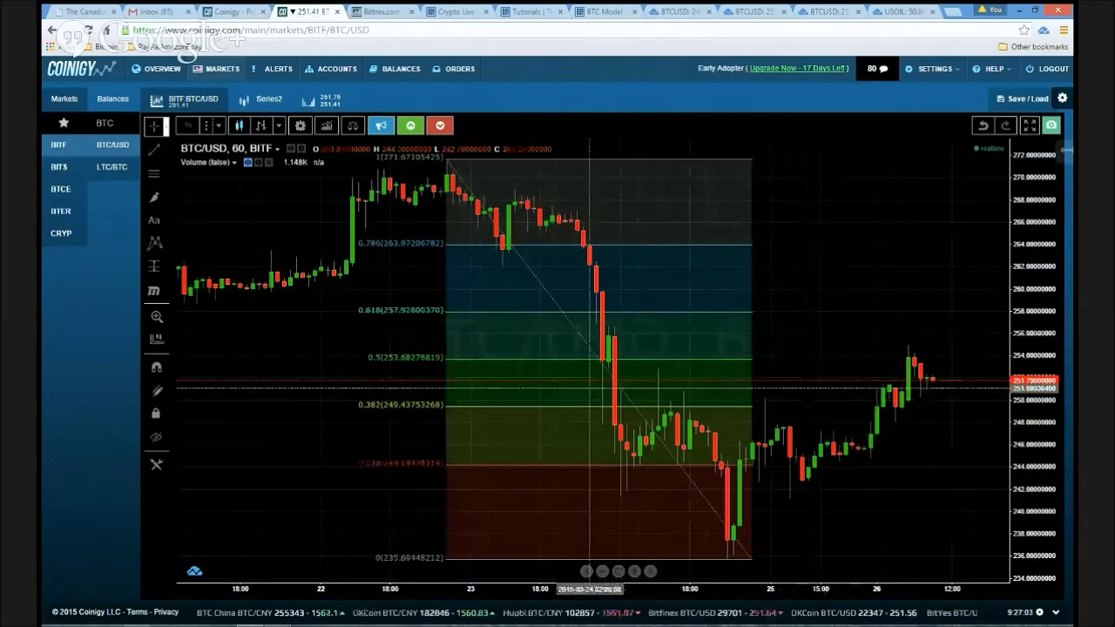
{"action": "left_click", "coordinate": [551, 469]}
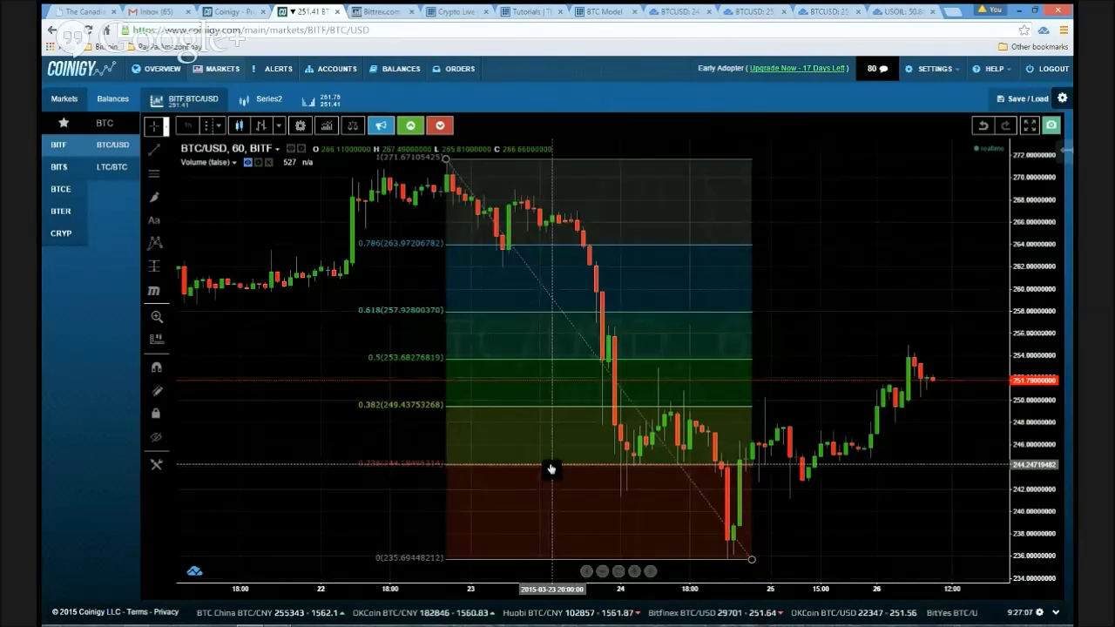
{"action": "right_click", "coordinate": [551, 468]}
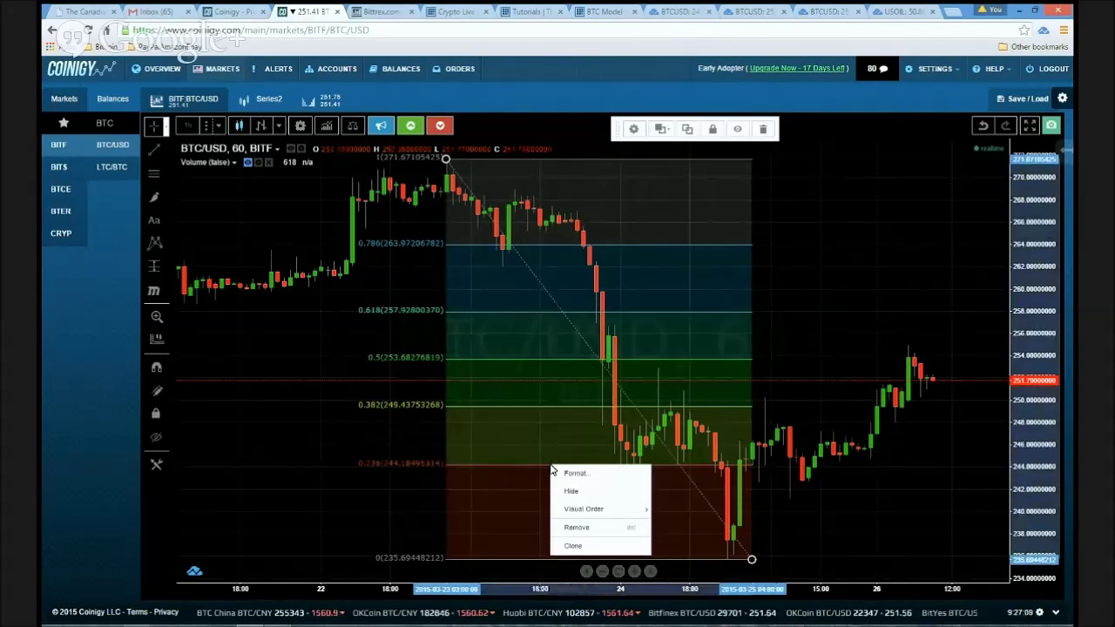
{"action": "left_click", "coordinate": [587, 475]}
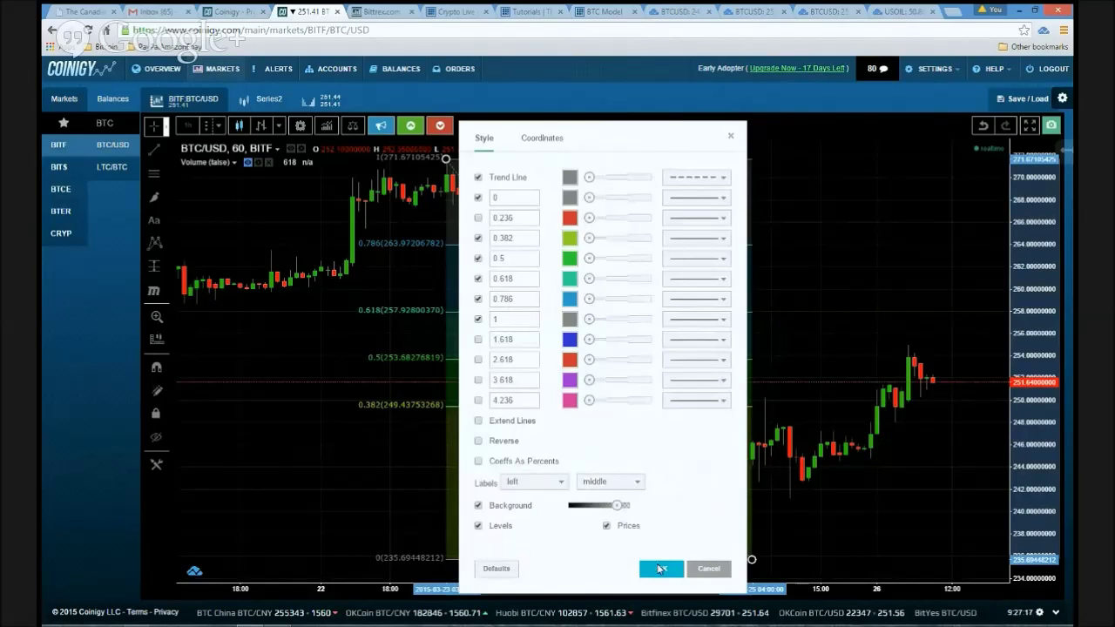
{"action": "left_click", "coordinate": [662, 568]}
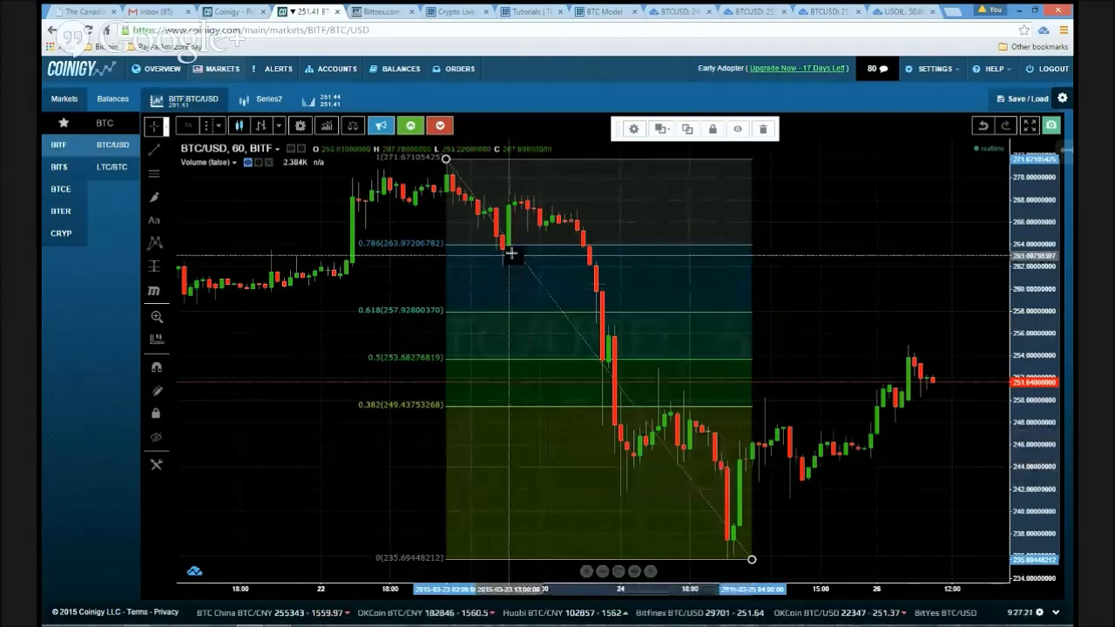
- Mark the retracement's 0.5 level label with a rectangle from about 254.84 to 252.83, fill it yellow, and delete the rectangle
{"action": "left_click", "coordinate": [164, 201]}
{"action": "left_click", "coordinate": [210, 218]}
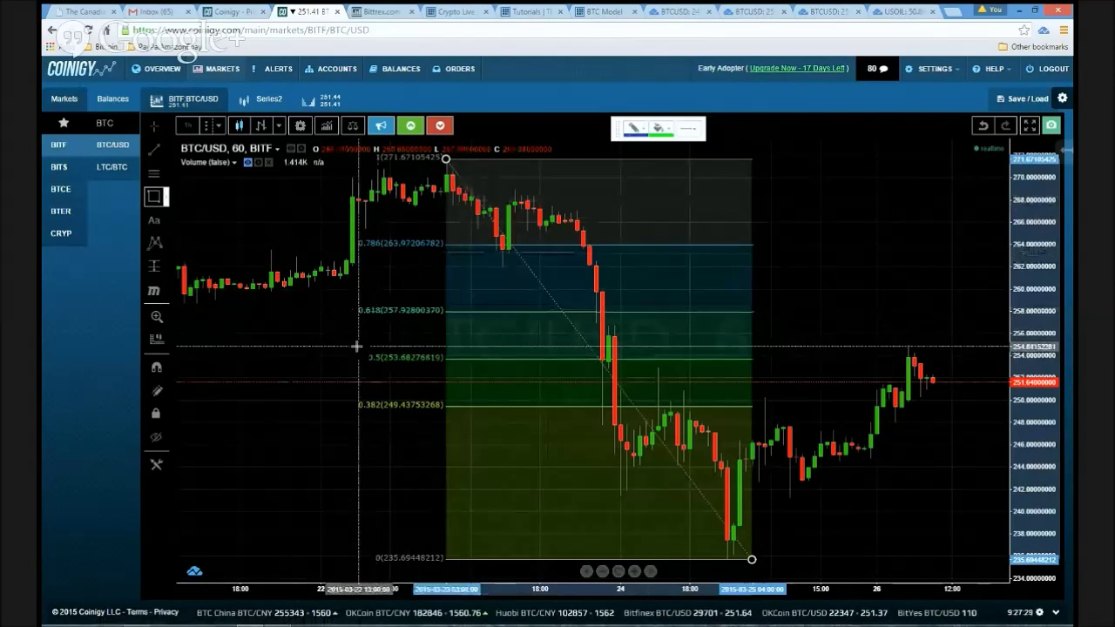
{"action": "left_click_drag", "start_coordinate": [358, 352], "coordinate": [452, 371]}
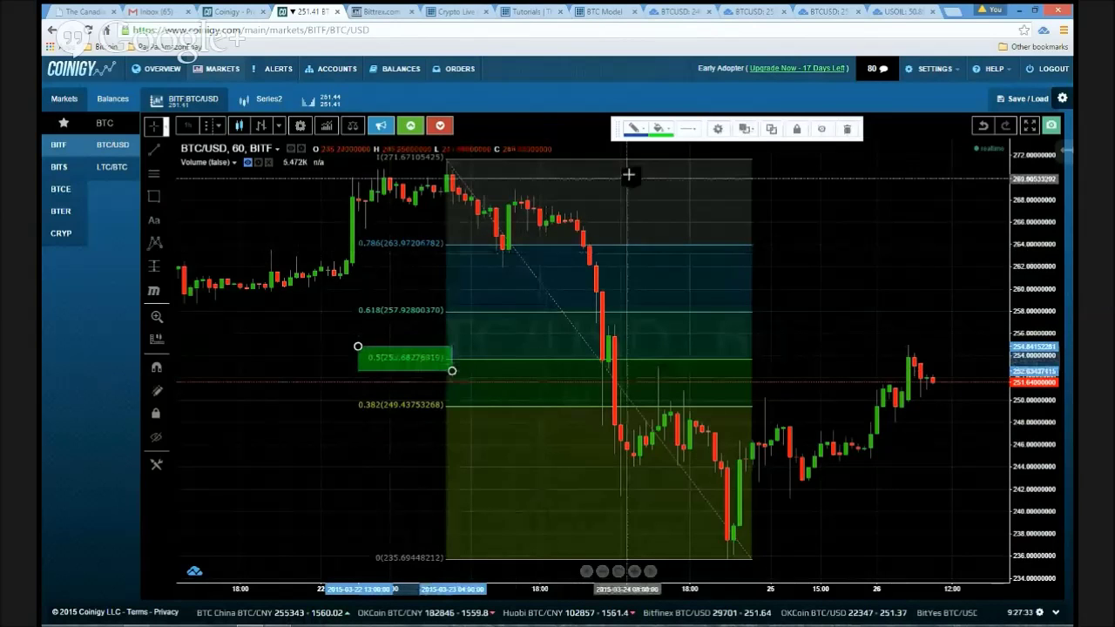
{"action": "left_click", "coordinate": [659, 129]}
{"action": "left_click", "coordinate": [689, 160]}
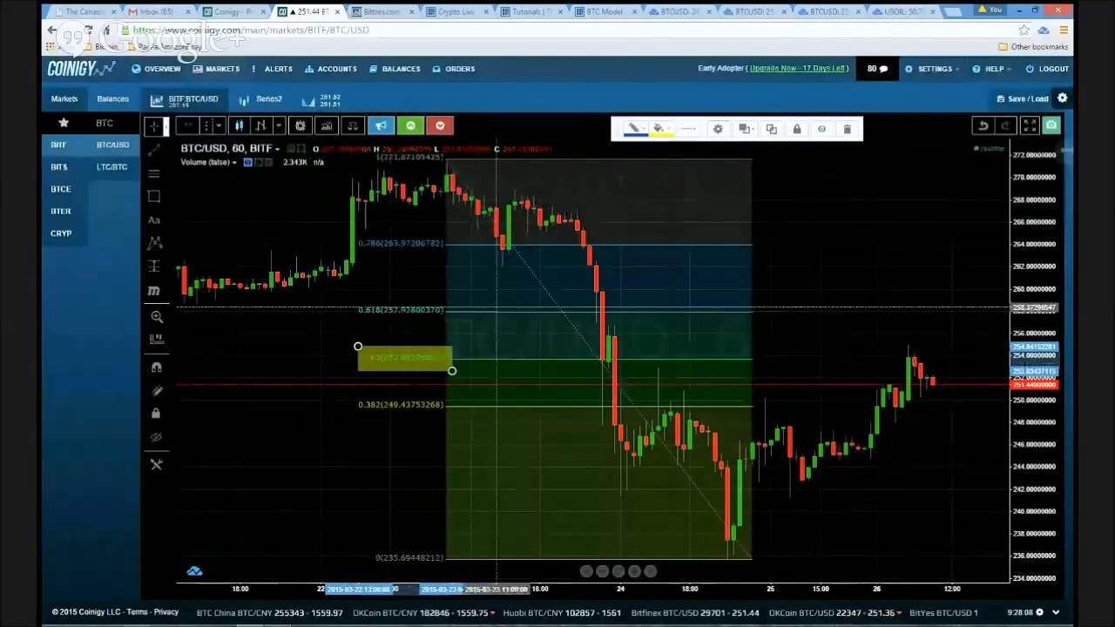
{"action": "left_click", "coordinate": [847, 128]}
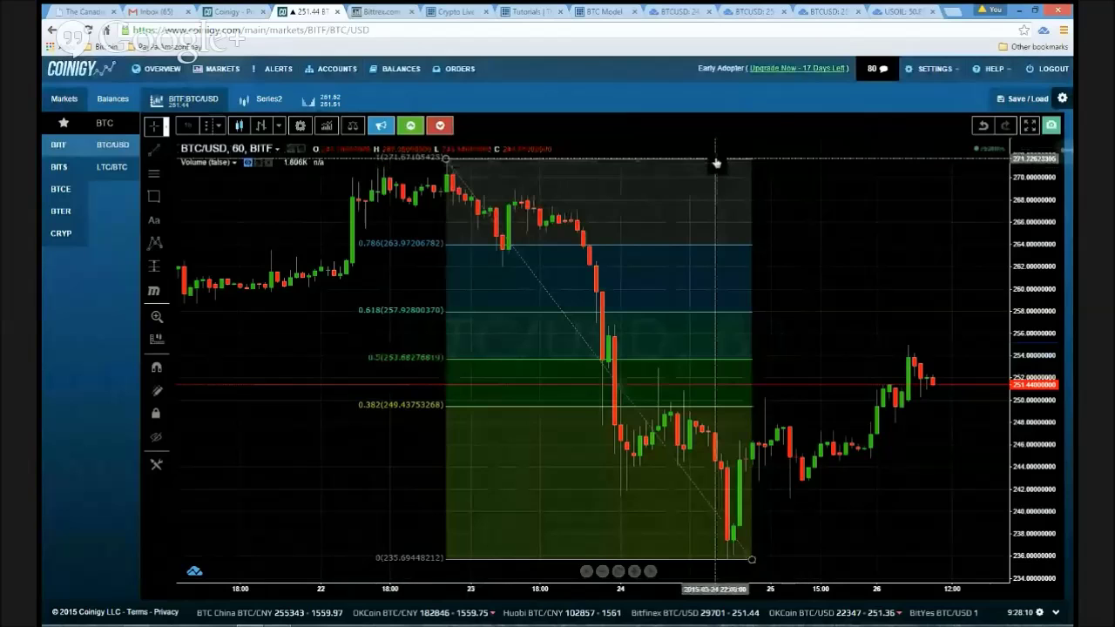
- Turn off the 0.5 level in the Fib Retracement's style settings
{"action": "left_click", "coordinate": [716, 163]}
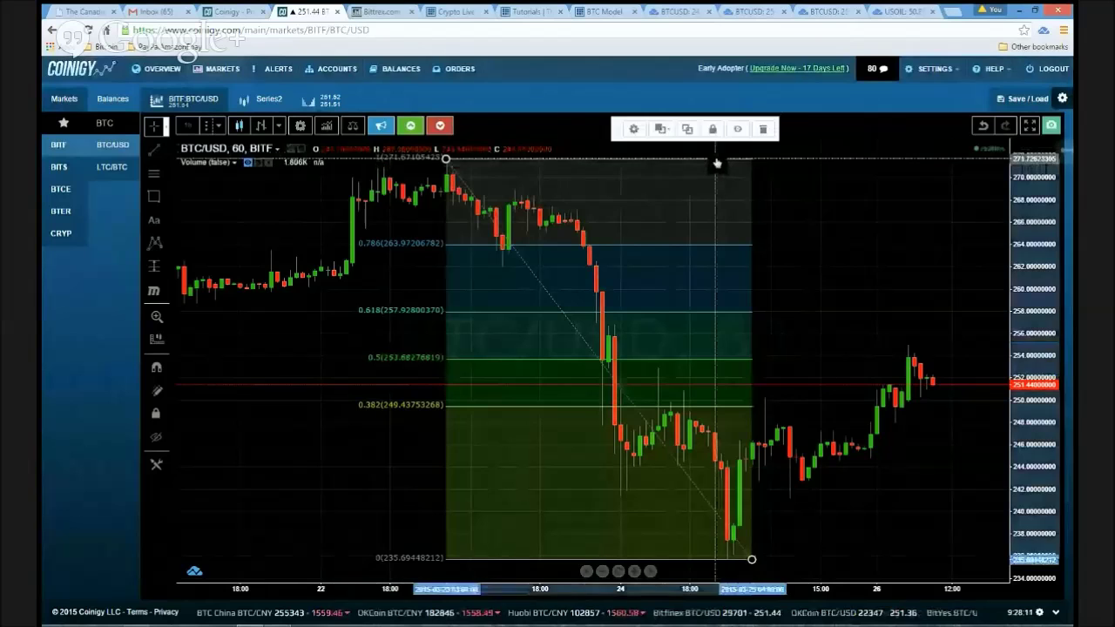
{"action": "left_click", "coordinate": [634, 129]}
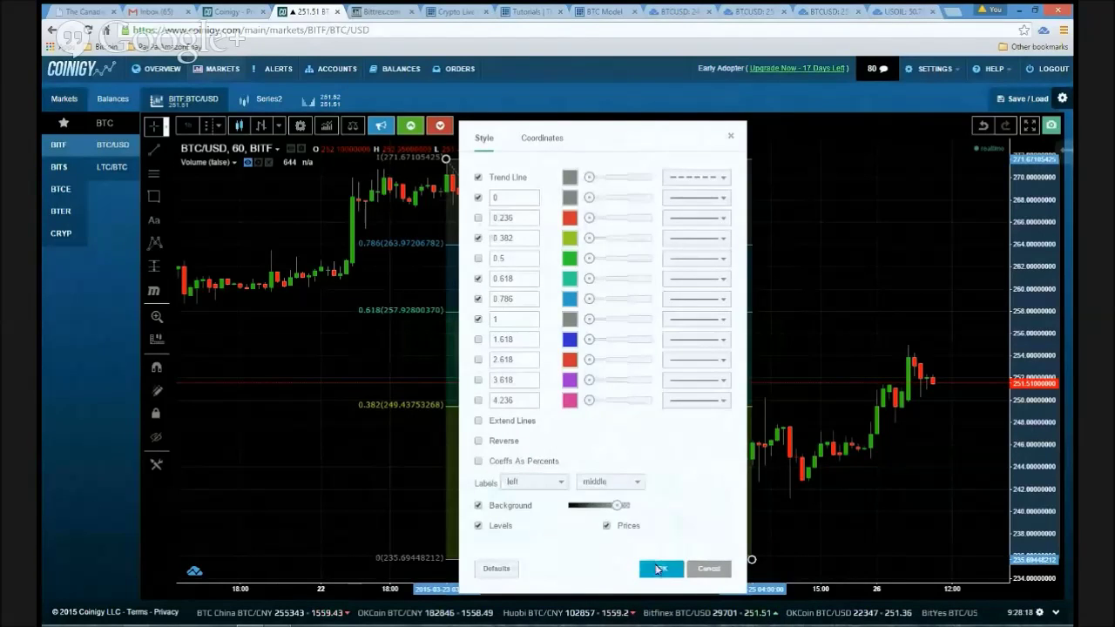
{"action": "left_click", "coordinate": [659, 569]}
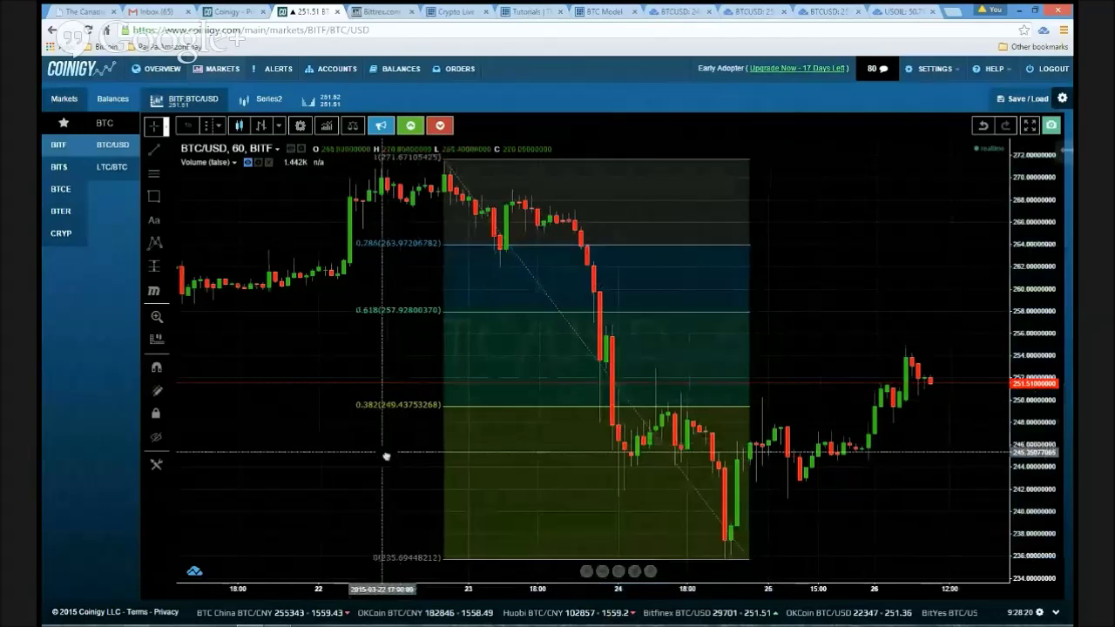
- Highlight the retracement's 0.382 level label with a yellow rectangle from about 250.81 to 248.61
{"action": "left_click_drag", "start_coordinate": [386, 457], "coordinate": [365, 455]}
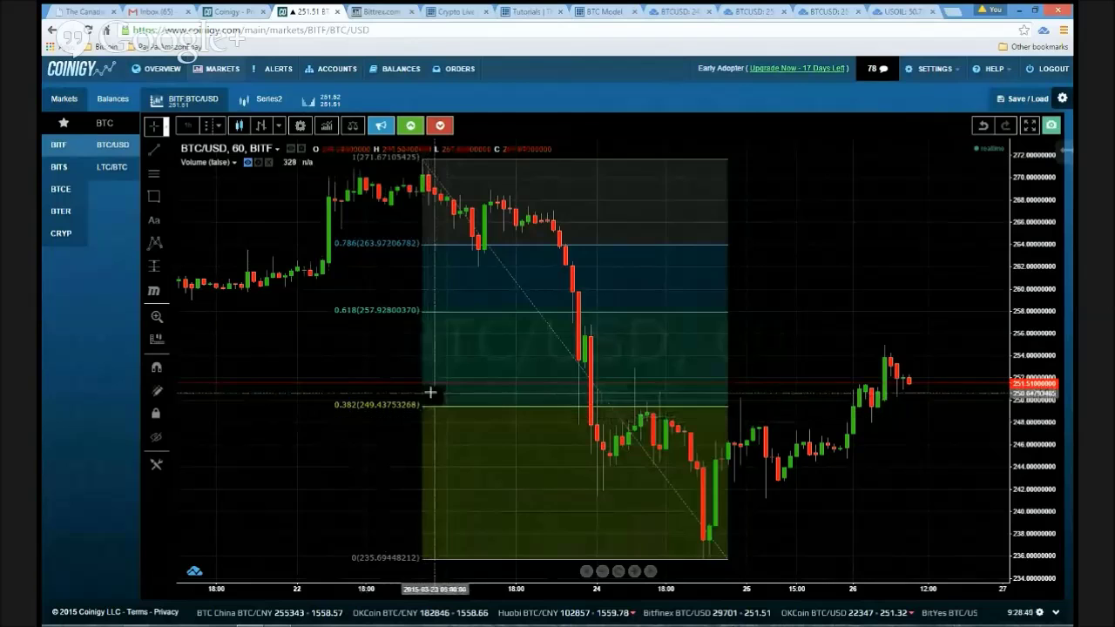
{"action": "left_click", "coordinate": [328, 393]}
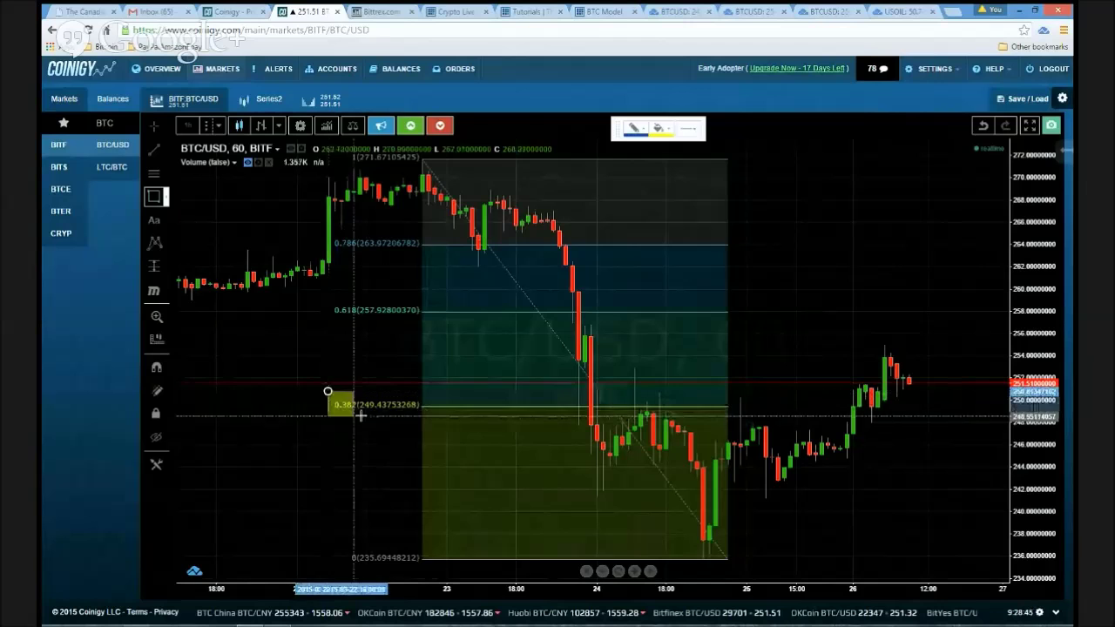
{"action": "left_click", "coordinate": [428, 416]}
- Add the text "1st stop target" to the chart and place it below the yellow 0.382 rectangle at about 244.79
{"action": "left_click", "coordinate": [154, 221]}
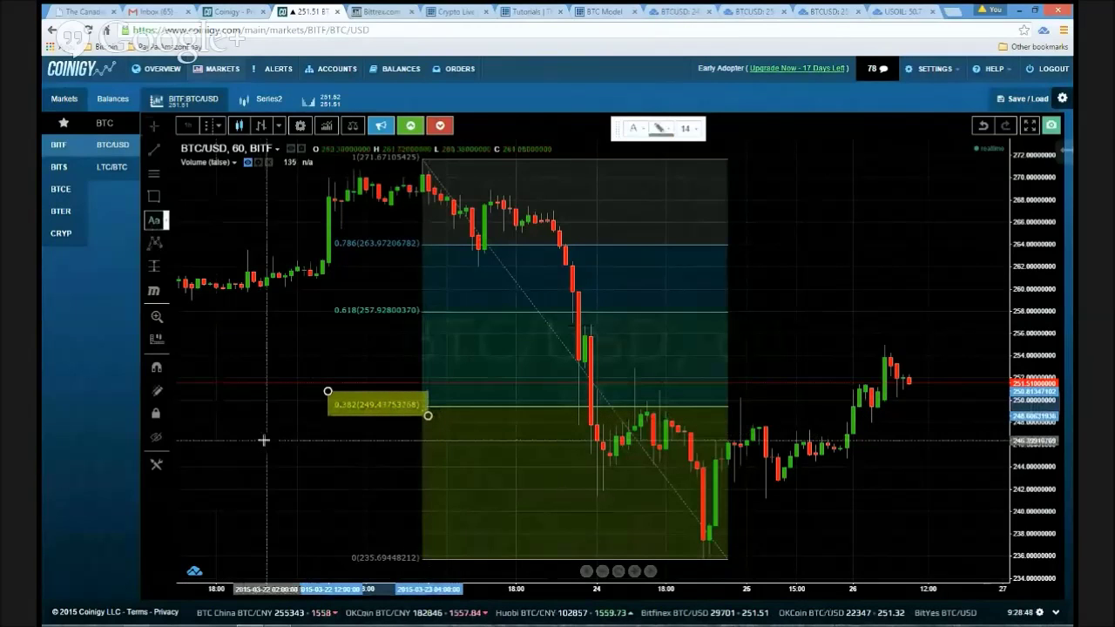
{"action": "left_click", "coordinate": [264, 439]}
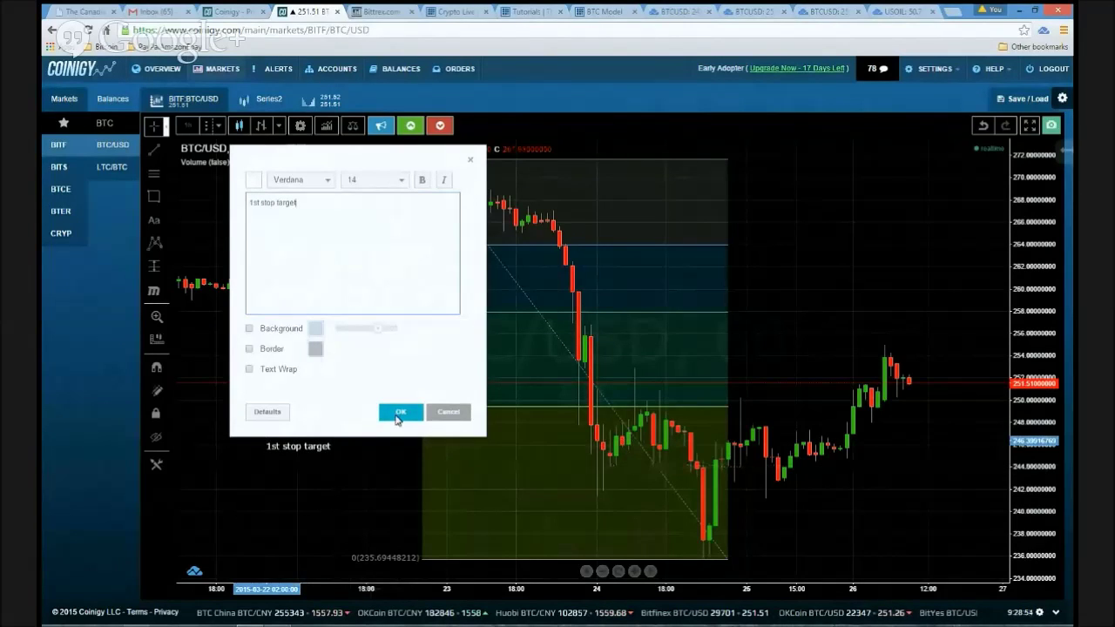
{"action": "left_click", "coordinate": [397, 412]}
{"action": "mouse_move", "coordinate": [341, 450]}
{"action": "left_mouse_down"}
{"action": "mouse_move", "coordinate": [409, 451]}
{"action": "mouse_move", "coordinate": [393, 468]}
{"action": "left_mouse_up"}
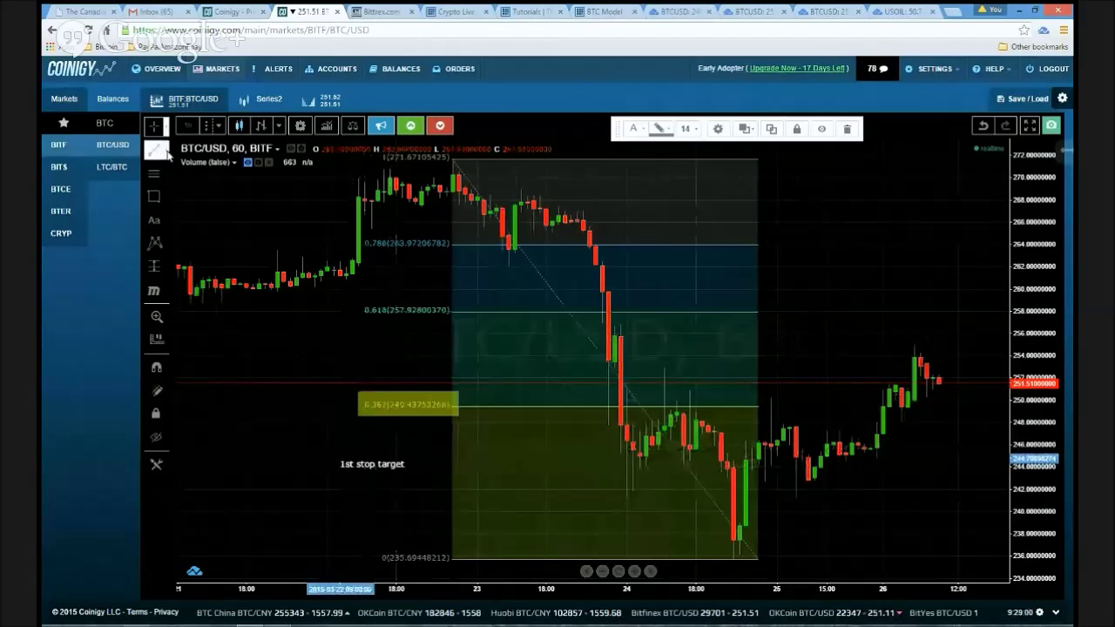
- Draw an arrow from the "1st stop target" text at about 245.24 up to the lower edge of the yellow 0.382 rectangle
{"action": "left_click", "coordinate": [167, 153]}
{"action": "left_click", "coordinate": [218, 268]}
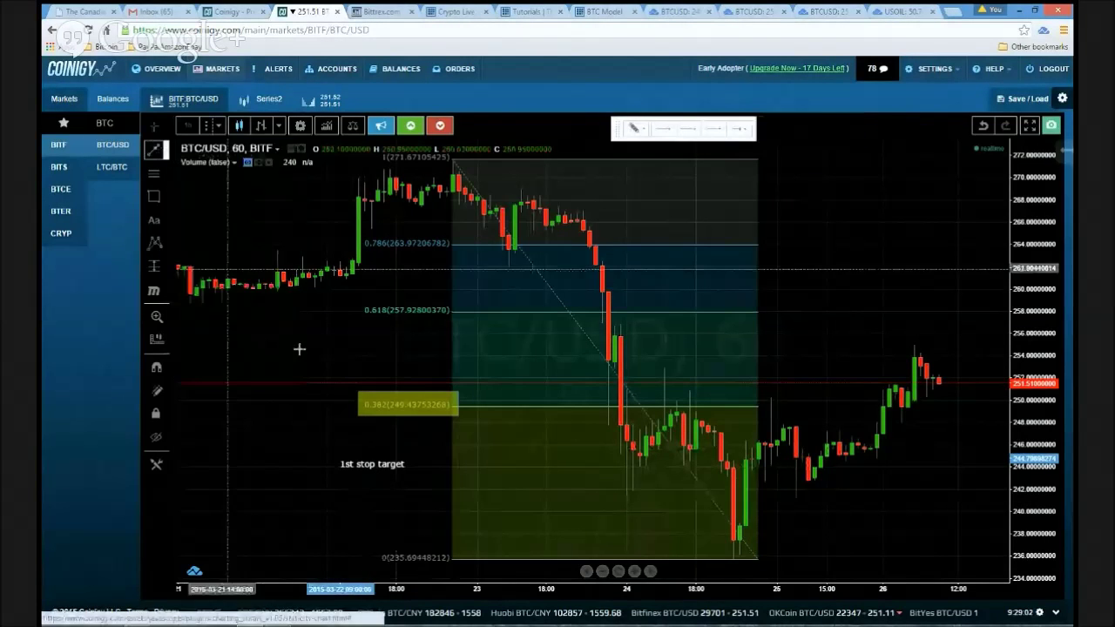
{"action": "left_click", "coordinate": [395, 453]}
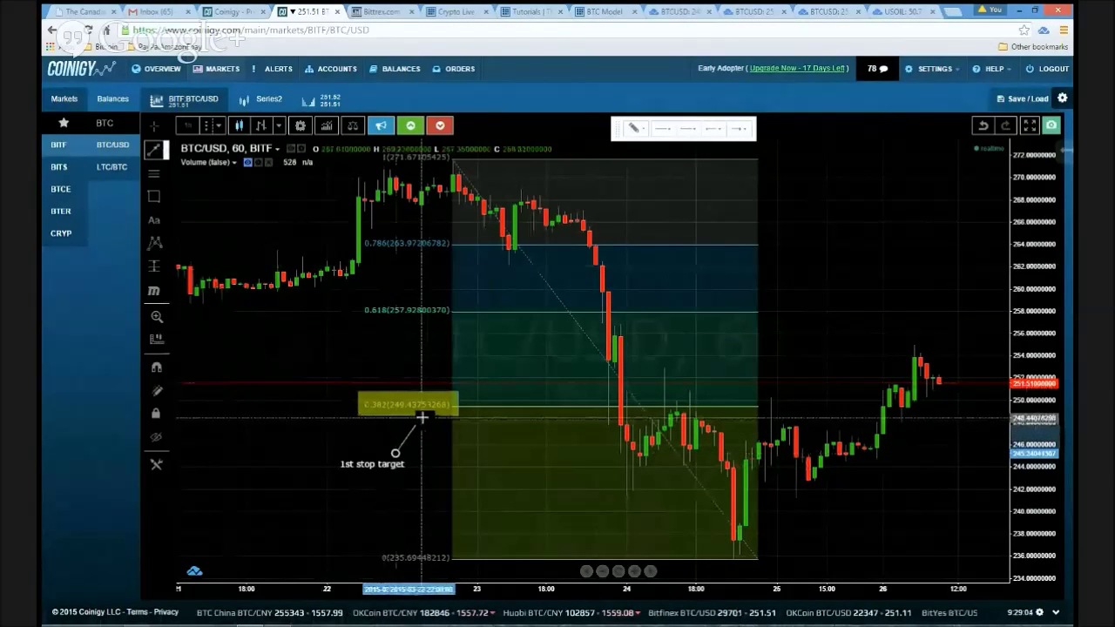
{"action": "left_click", "coordinate": [420, 420]}
{"action": "left_click_drag", "start_coordinate": [427, 460], "coordinate": [408, 467]}
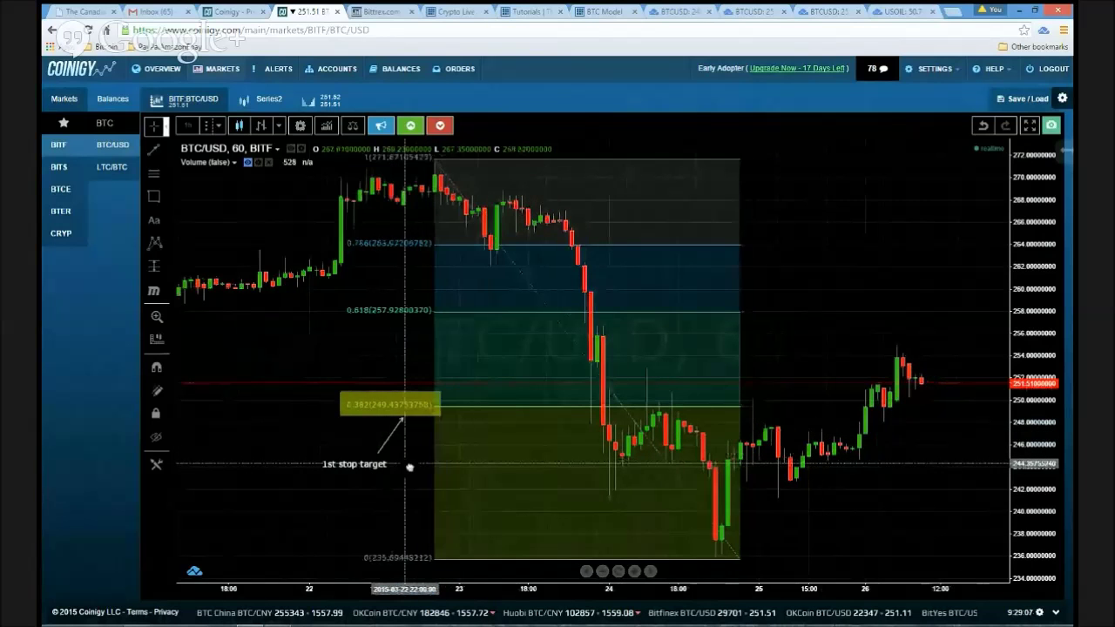
{"action": "left_click", "coordinate": [407, 411]}
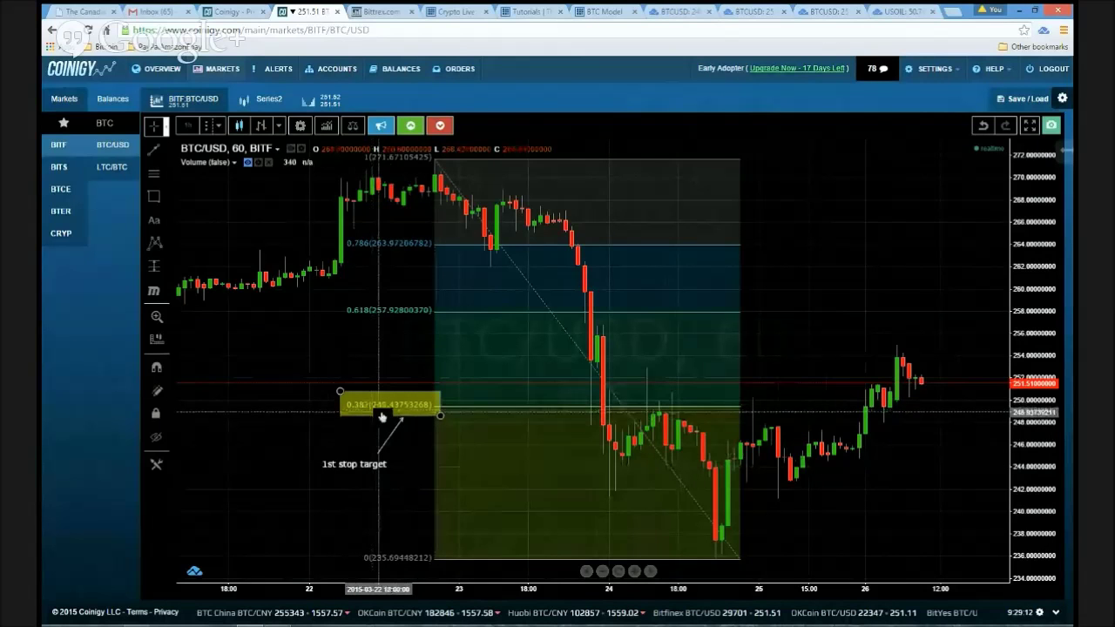
{"action": "left_click", "coordinate": [655, 428]}
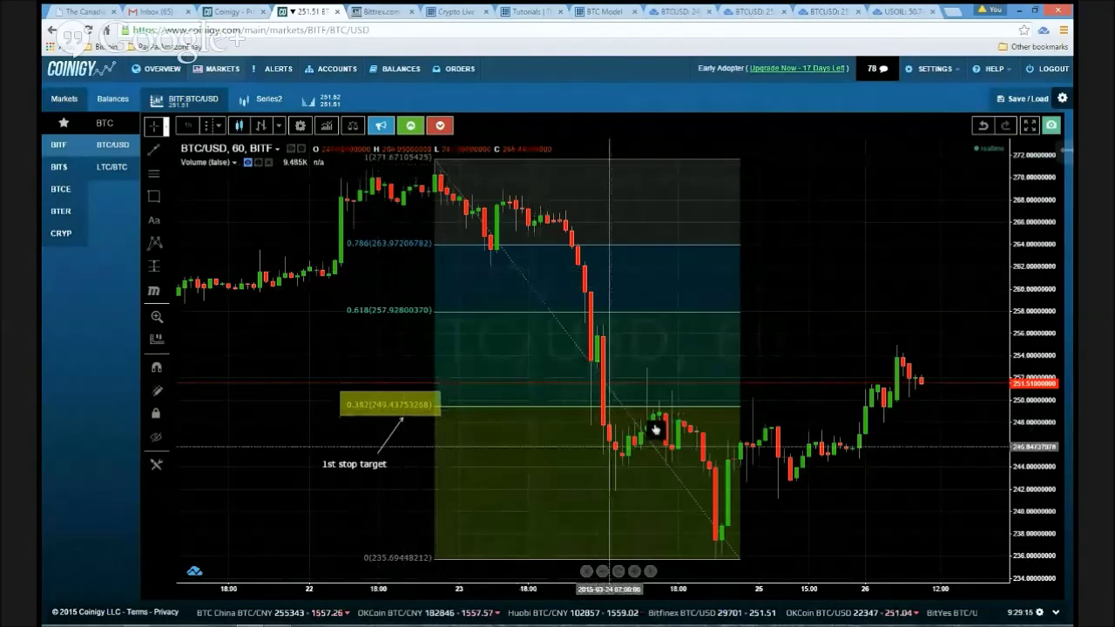
- Brush a freehand path rising from the March 25 low over two similar peaks near 249 and falling below 234, and delete it
{"action": "left_click", "coordinate": [169, 201]}
{"action": "left_click", "coordinate": [210, 197]}
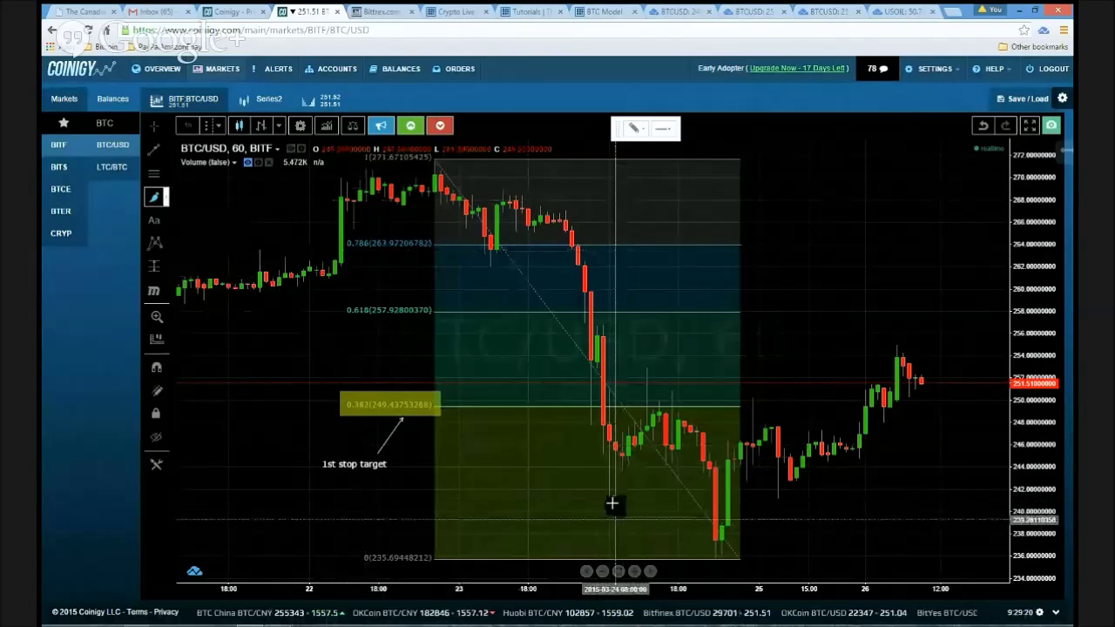
{"action": "mouse_move", "coordinate": [698, 558]}
{"action": "left_mouse_down"}
{"action": "mouse_move", "coordinate": [730, 464]}
{"action": "mouse_move", "coordinate": [772, 411]}
{"action": "mouse_move", "coordinate": [815, 460]}
{"action": "mouse_move", "coordinate": [866, 419]}
{"action": "mouse_move", "coordinate": [986, 601]}
{"action": "left_mouse_up"}
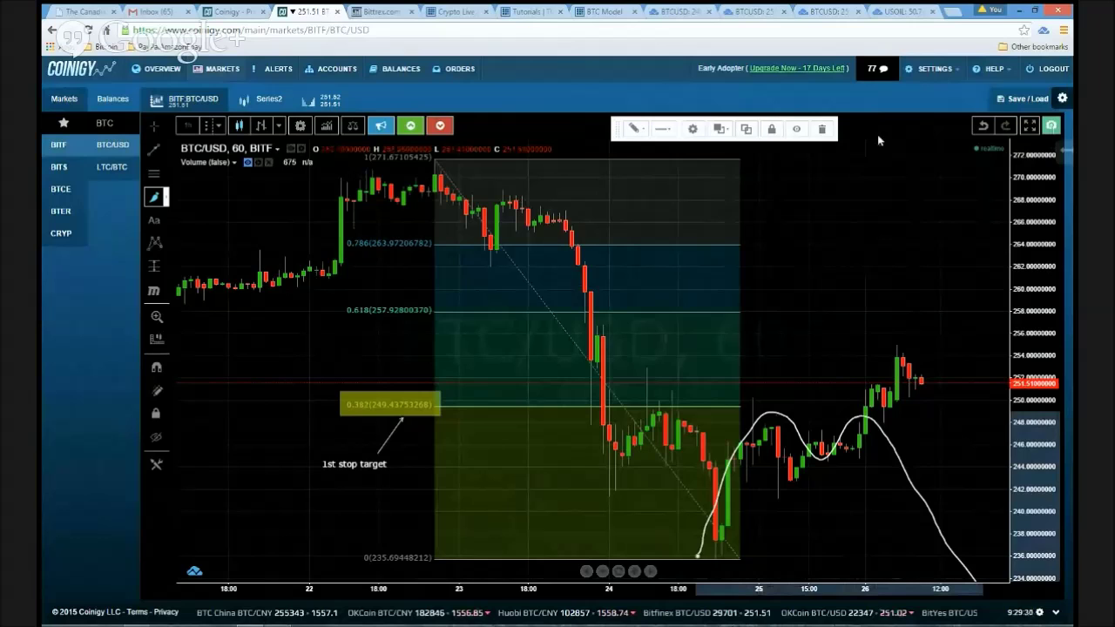
{"action": "left_click", "coordinate": [823, 130]}
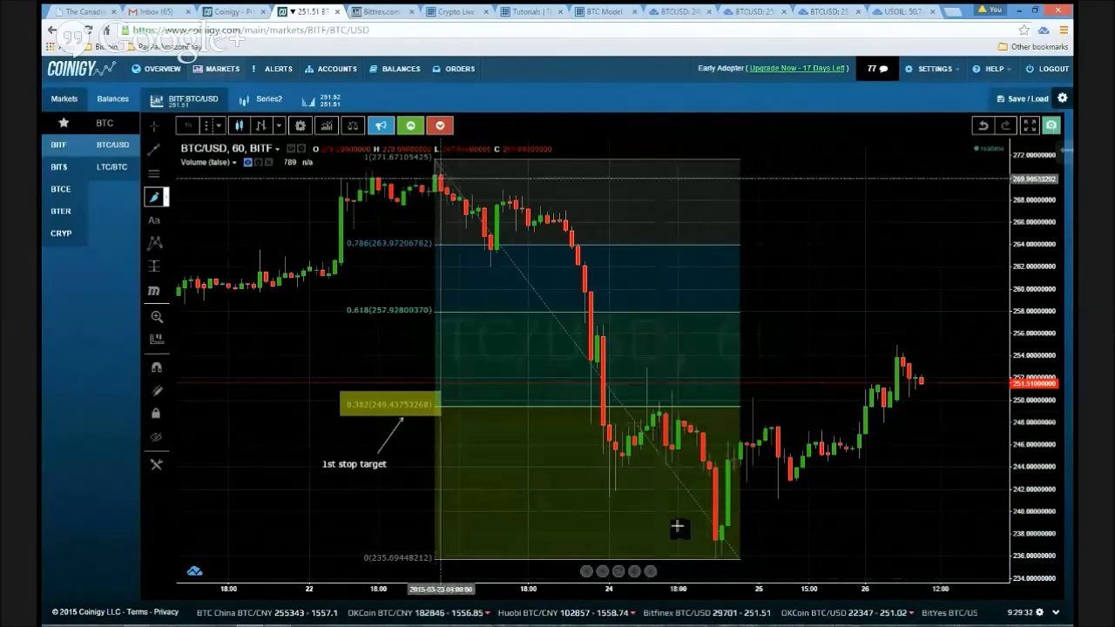
- Brush a freehand path from the March 25 low up to about 249, down to about 242 and up to about 258, and delete it
{"action": "left_click", "coordinate": [154, 199]}
{"action": "mouse_move", "coordinate": [716, 547]}
{"action": "left_mouse_down"}
{"action": "mouse_move", "coordinate": [784, 403]}
{"action": "mouse_move", "coordinate": [828, 495]}
{"action": "mouse_move", "coordinate": [903, 312]}
{"action": "left_mouse_up"}
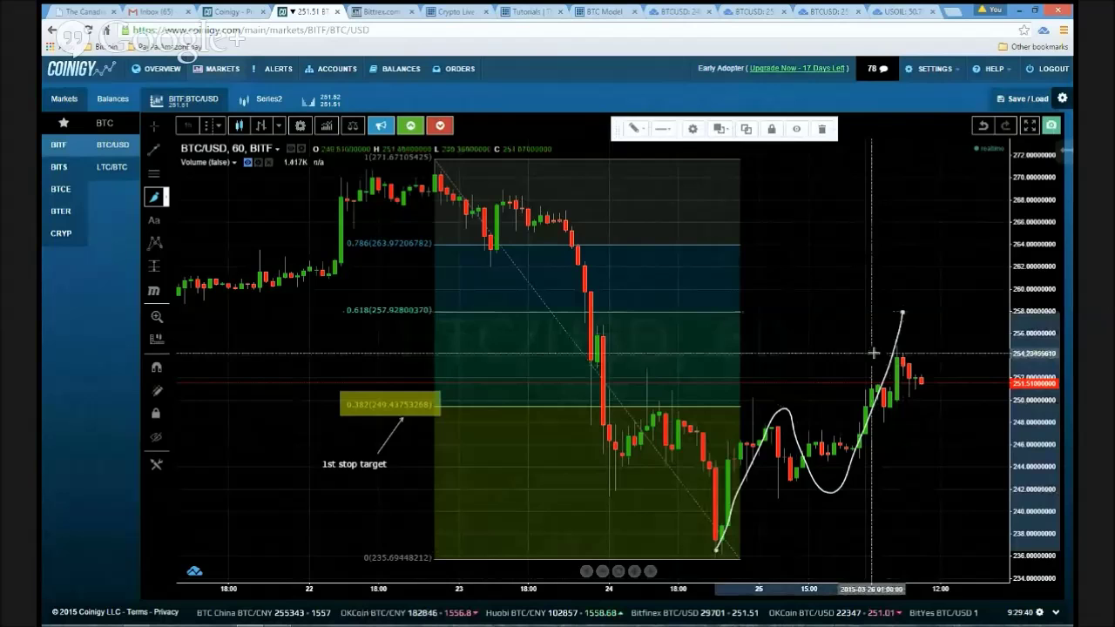
{"action": "left_click", "coordinate": [822, 130]}
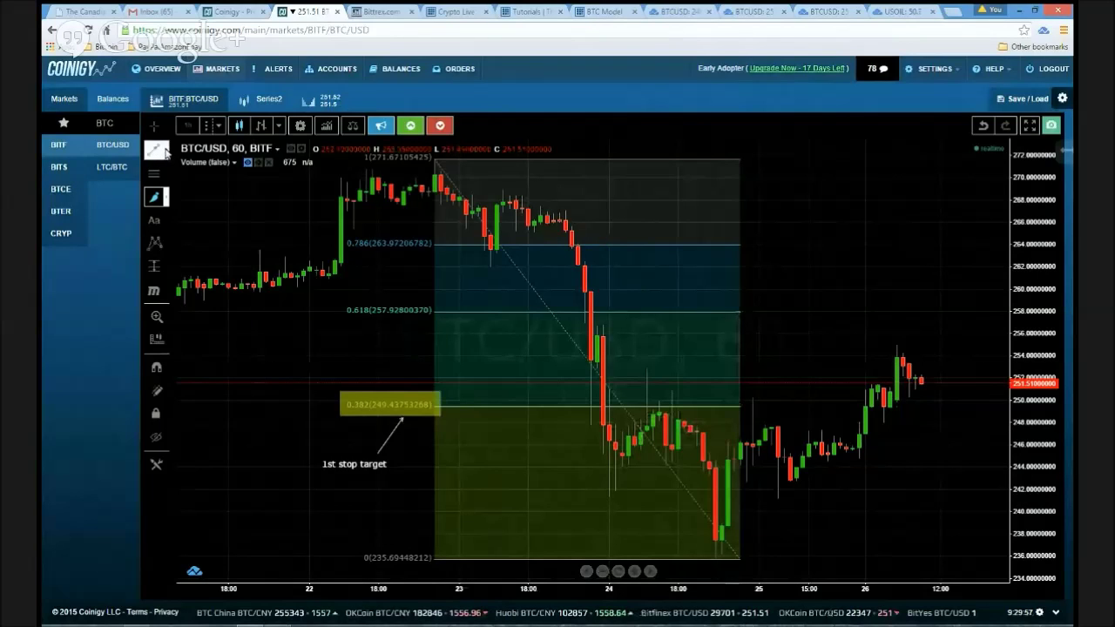
- Draw a yellow horizontal ray along the 0.382 level at about 249.38, starting on March 25 at the retracement's end
{"action": "left_click", "coordinate": [165, 152]}
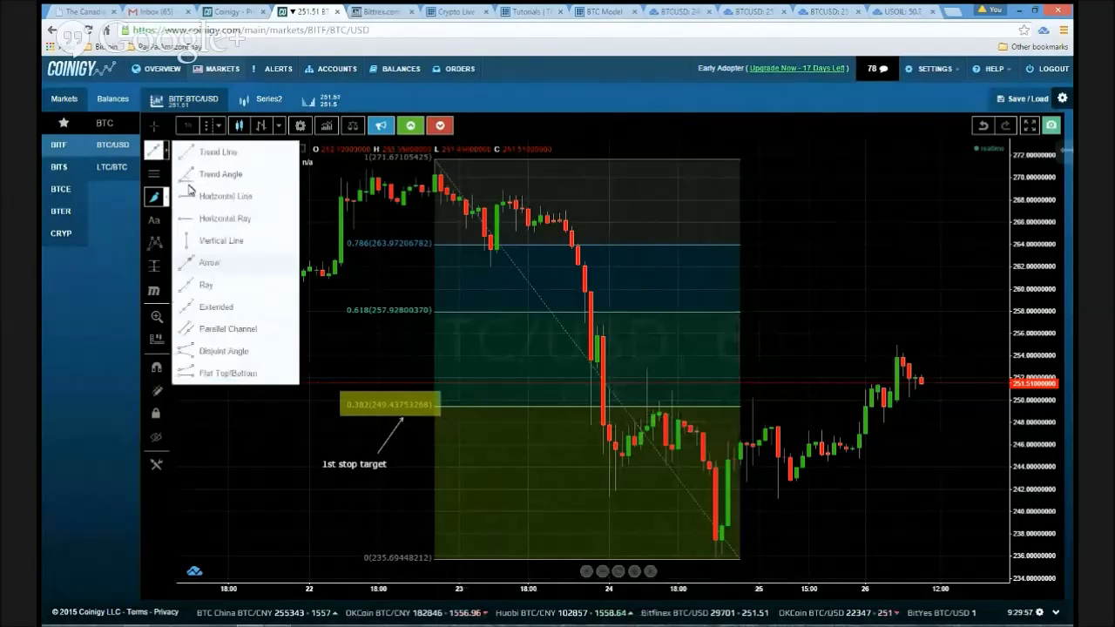
{"action": "left_click", "coordinate": [225, 217]}
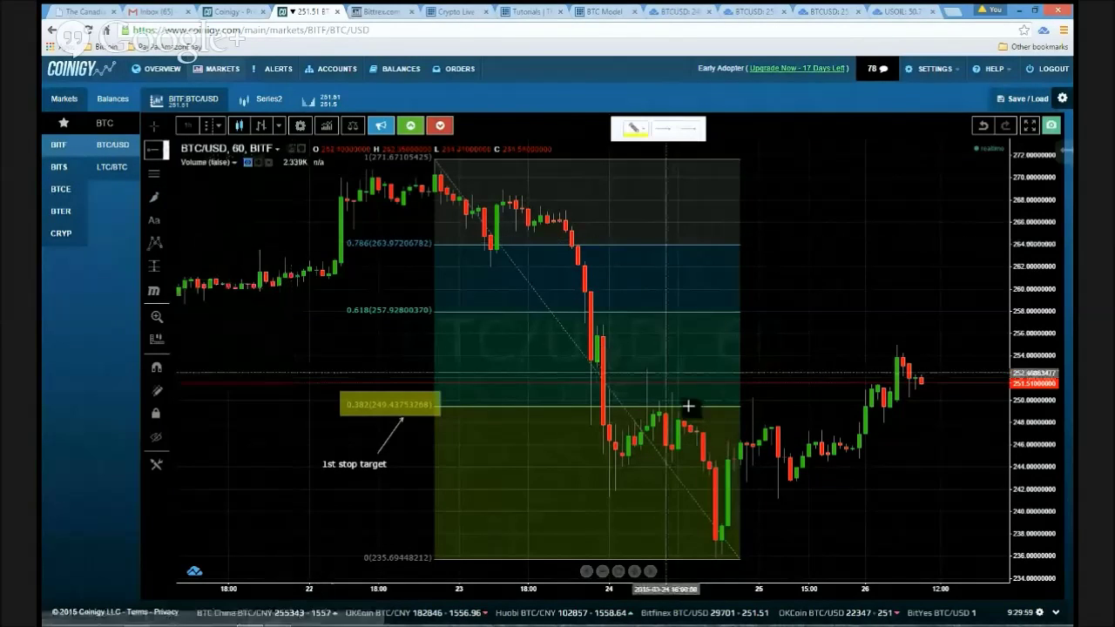
{"action": "left_click", "coordinate": [734, 407]}
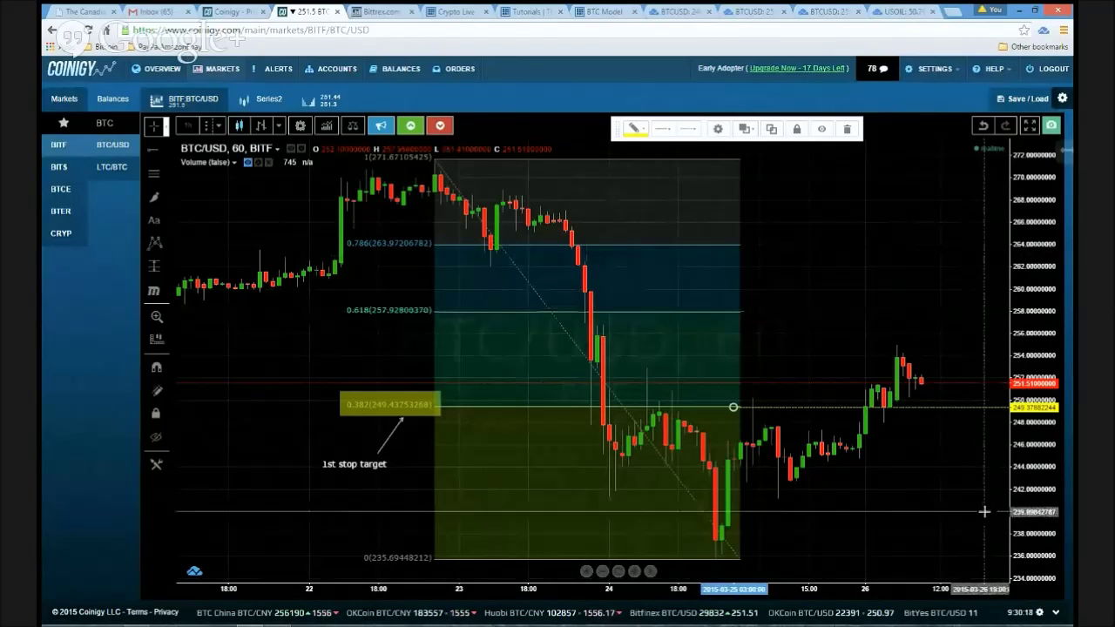
{"action": "left_click", "coordinate": [367, 415]}
{"action": "left_click", "coordinate": [381, 399]}
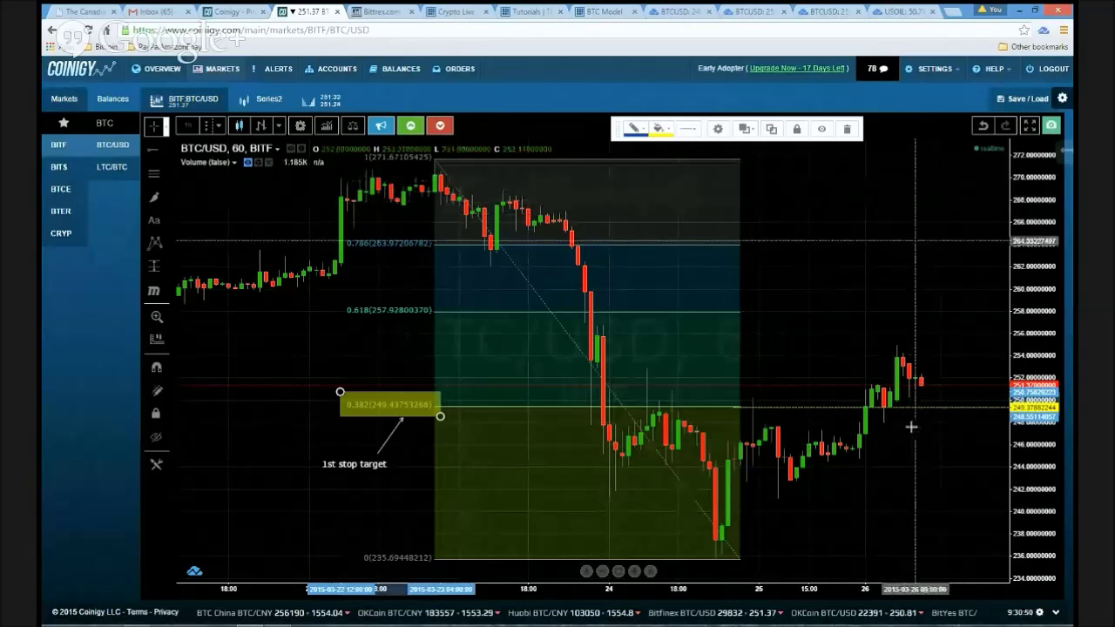
- Draw a rectangle between the 0.786 and 0.618 levels, from about 264.00 to 257.93 and March 24 to 26, and fill it red
{"action": "left_click_drag", "start_coordinate": [907, 515], "coordinate": [860, 513]}
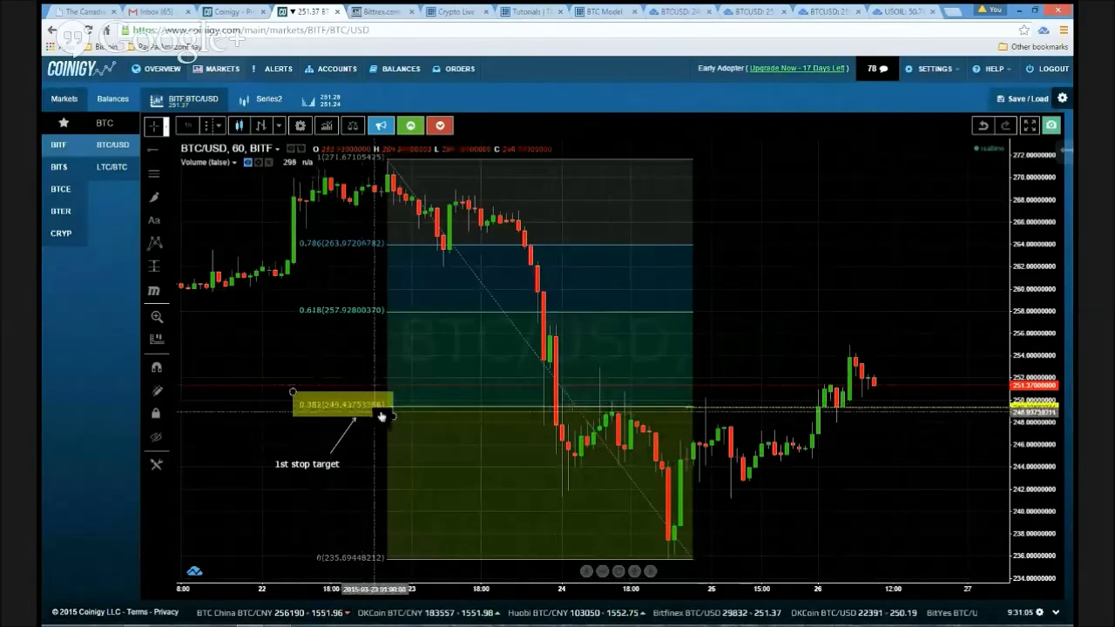
{"action": "left_click", "coordinate": [166, 198]}
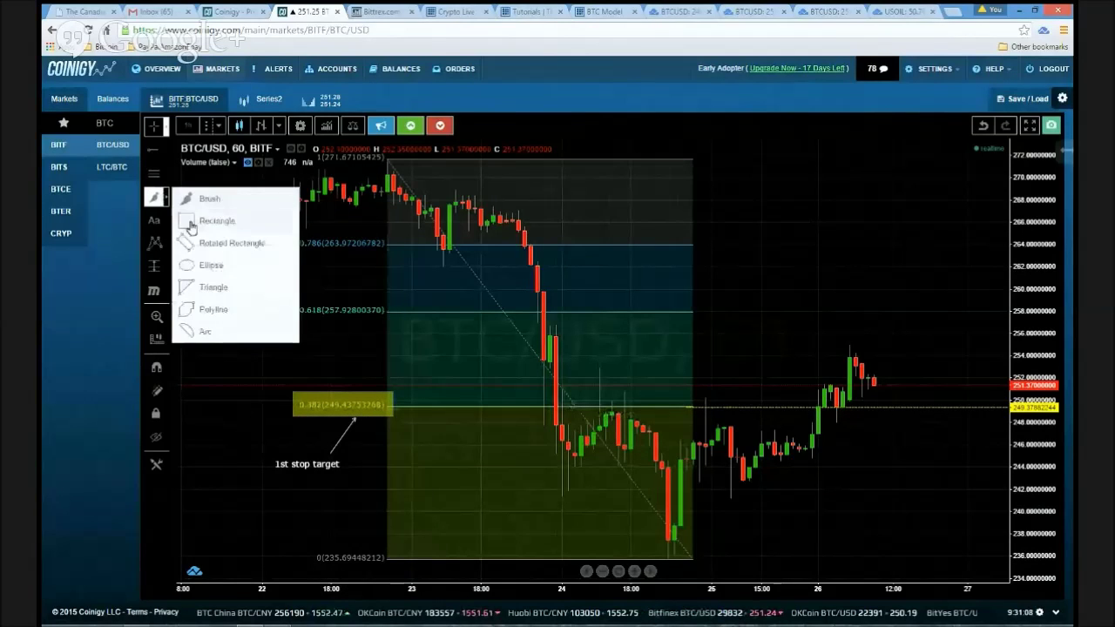
{"action": "left_click", "coordinate": [191, 223]}
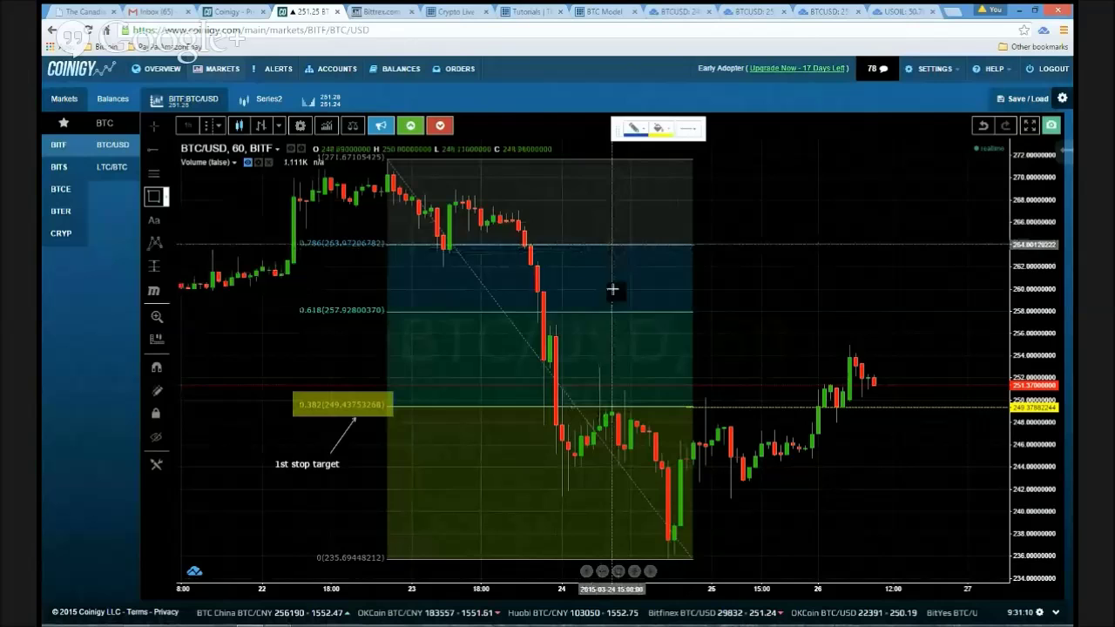
{"action": "left_click", "coordinate": [611, 244]}
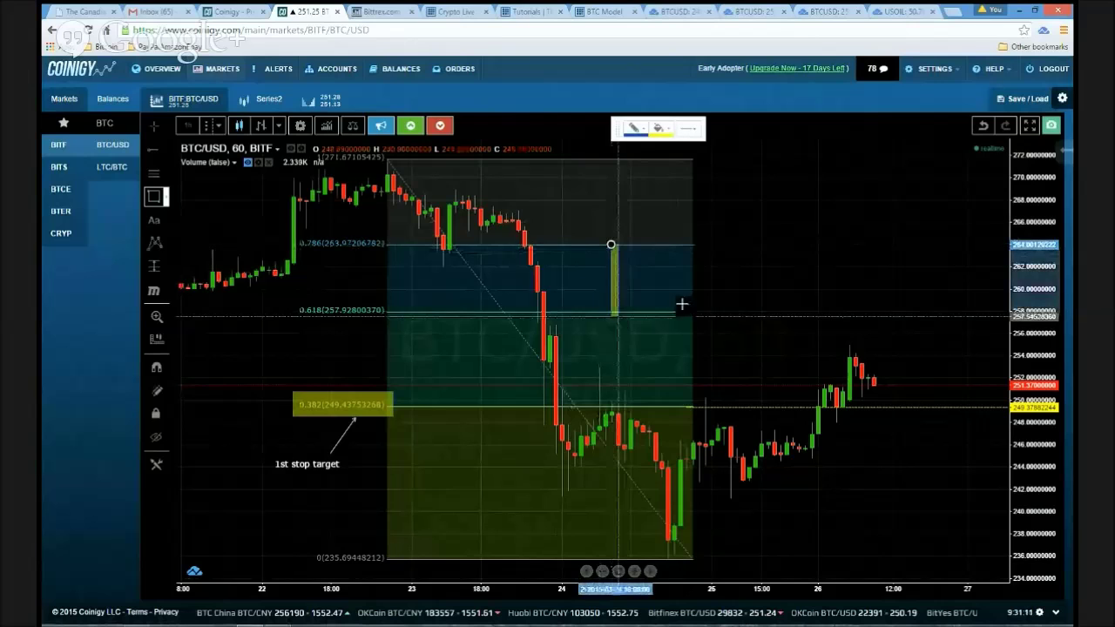
{"action": "left_click", "coordinate": [948, 311]}
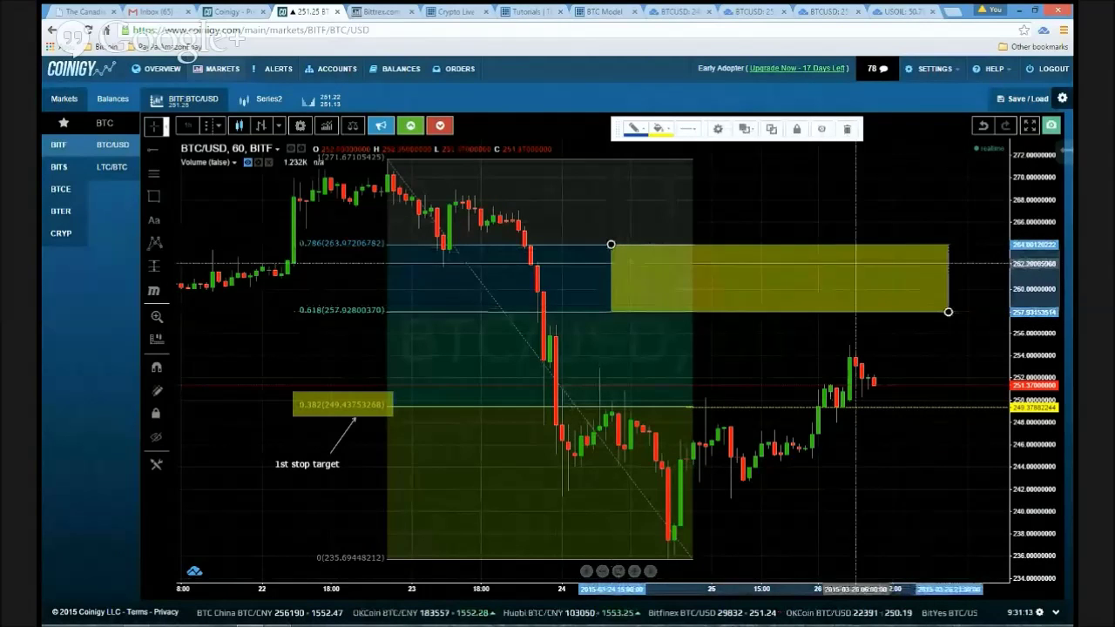
{"action": "left_click", "coordinate": [661, 131]}
{"action": "left_click", "coordinate": [668, 161]}
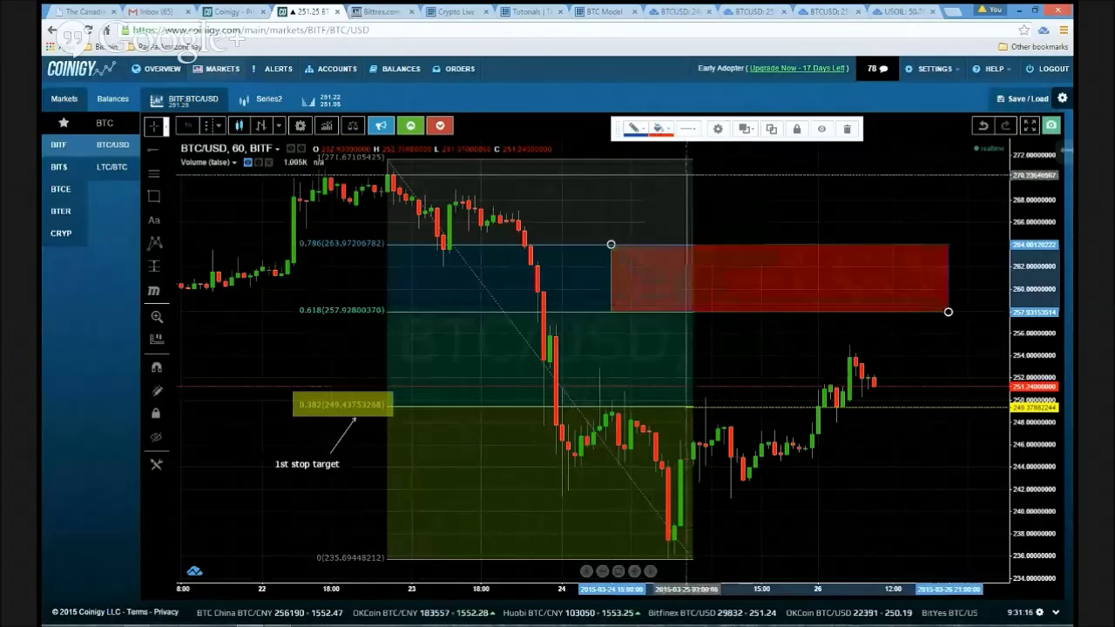
{"action": "left_click", "coordinate": [749, 337]}
- Draw a rectangle around the March 22 to 23 highs from about 272.17 to 267.53 and fill it yellow
{"action": "left_click_drag", "start_coordinate": [776, 348], "coordinate": [781, 346]}
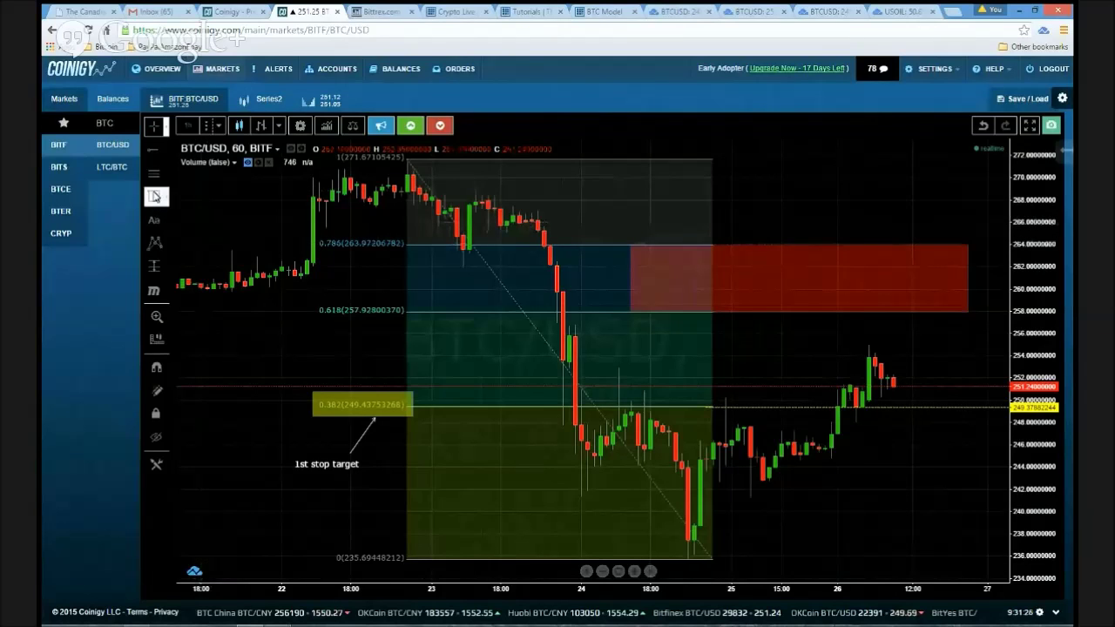
{"action": "left_click", "coordinate": [155, 196]}
{"action": "left_click", "coordinate": [318, 153]}
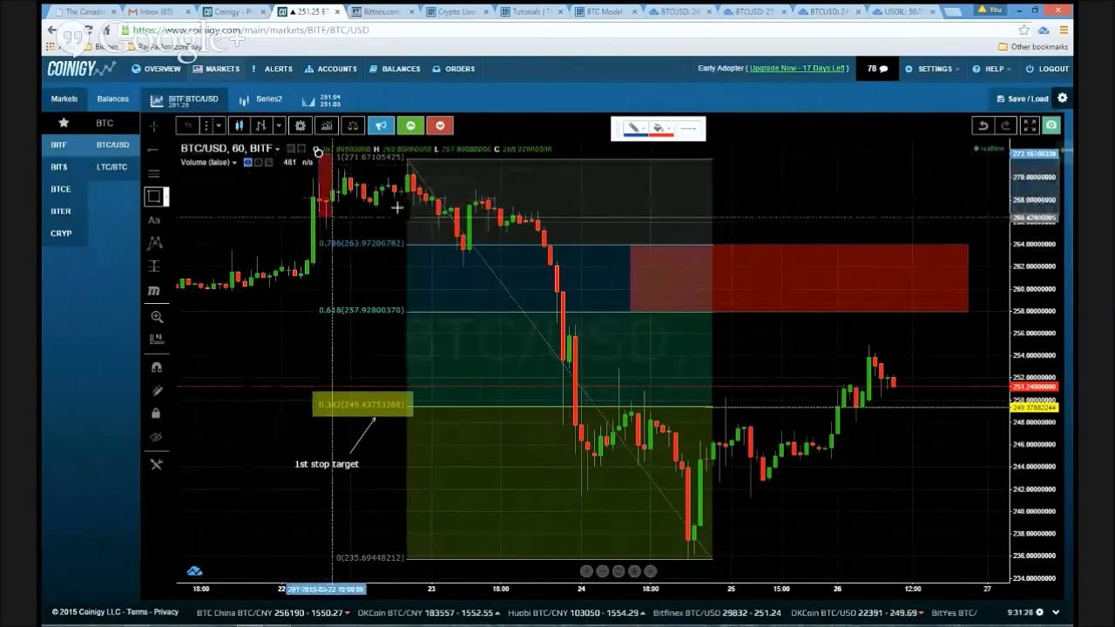
{"action": "left_click", "coordinate": [419, 205]}
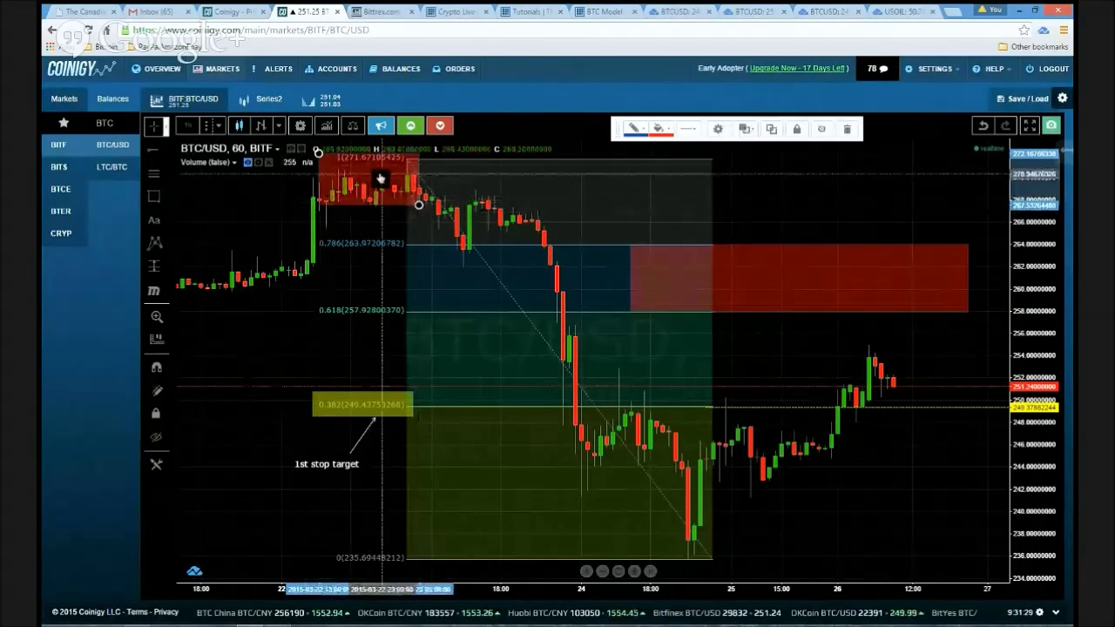
{"action": "left_click", "coordinate": [664, 132]}
{"action": "left_click", "coordinate": [688, 160]}
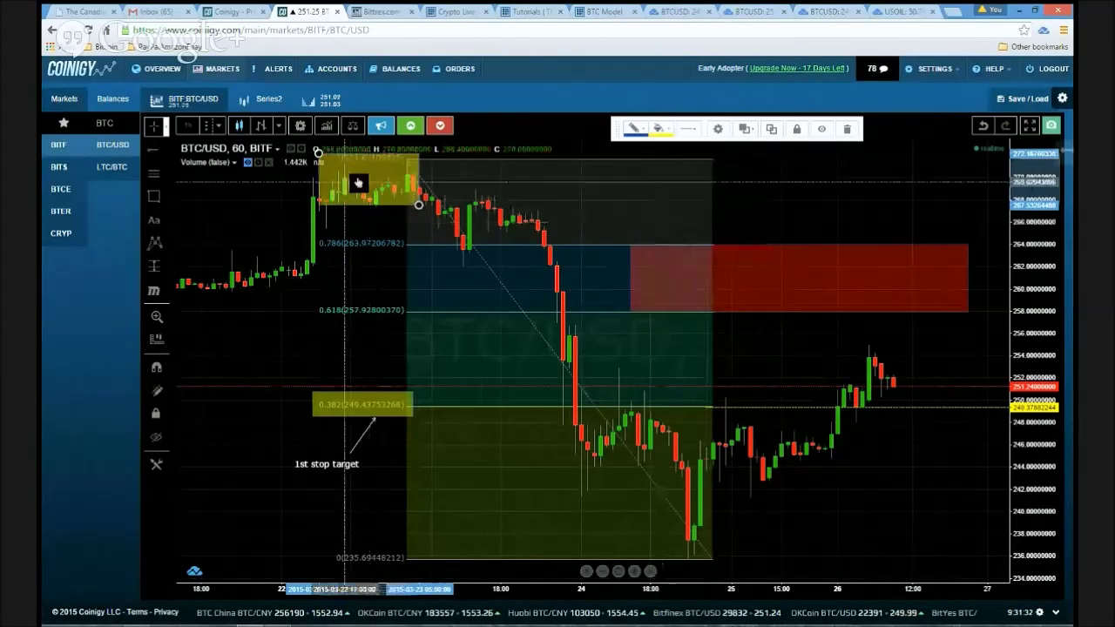
- Move the yellow rectangle from the highs onto the March 25 low and resize it to span about 244.91 to 234.87
{"action": "left_click_drag", "start_coordinate": [361, 177], "coordinate": [345, 191]}
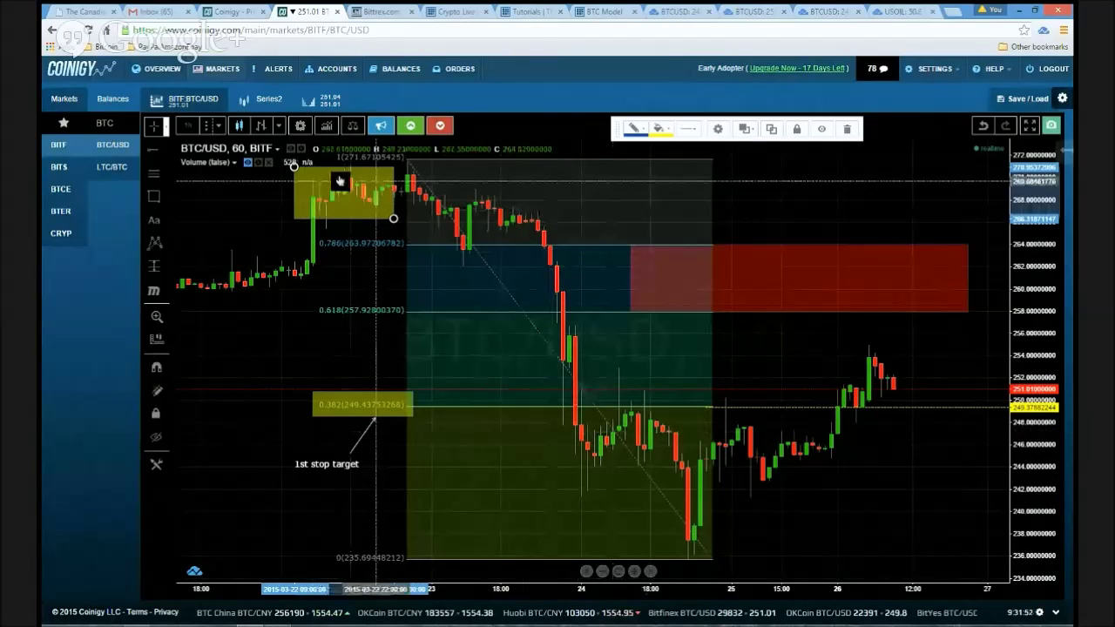
{"action": "left_click_drag", "start_coordinate": [329, 182], "coordinate": [667, 457]}
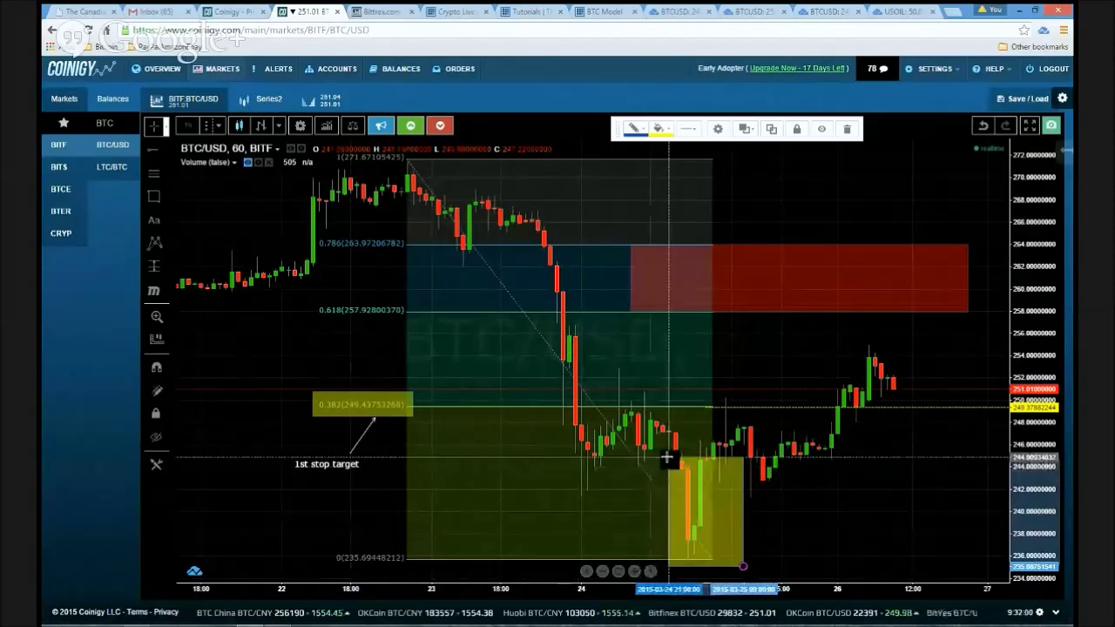
{"action": "left_click_drag", "start_coordinate": [743, 568], "coordinate": [718, 567]}
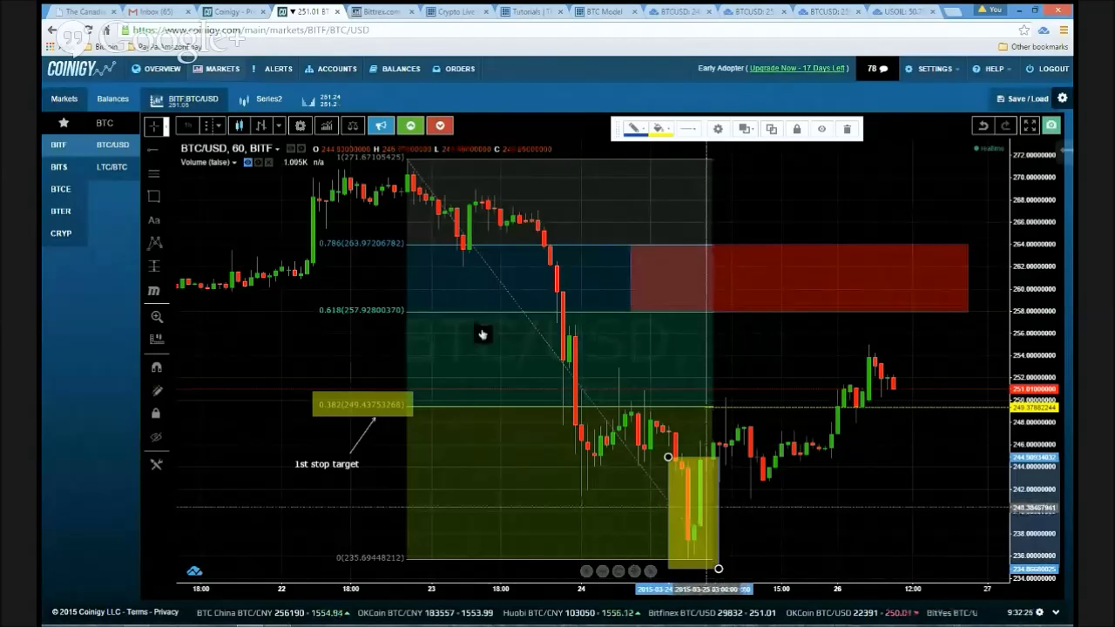
- Move the yellow rectangle off the March 25 low and delete it
{"action": "mouse_move", "coordinate": [693, 533]}
{"action": "left_mouse_down"}
{"action": "mouse_move", "coordinate": [678, 499]}
{"action": "mouse_move", "coordinate": [426, 231]}
{"action": "mouse_move", "coordinate": [423, 215]}
{"action": "mouse_move", "coordinate": [725, 576]}
{"action": "mouse_move", "coordinate": [712, 532]}
{"action": "left_mouse_up"}
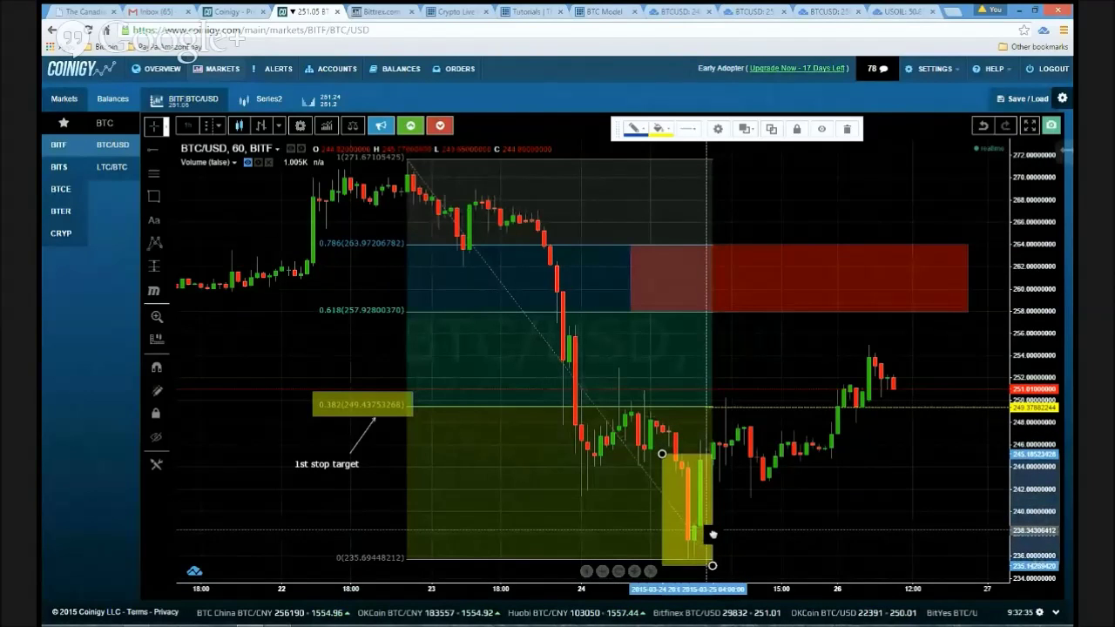
{"action": "mouse_move", "coordinate": [712, 533]}
{"action": "left_mouse_down"}
{"action": "mouse_move", "coordinate": [468, 310]}
{"action": "mouse_move", "coordinate": [392, 213]}
{"action": "mouse_move", "coordinate": [368, 222]}
{"action": "mouse_move", "coordinate": [424, 227]}
{"action": "mouse_move", "coordinate": [543, 374]}
{"action": "mouse_move", "coordinate": [718, 527]}
{"action": "left_mouse_up"}
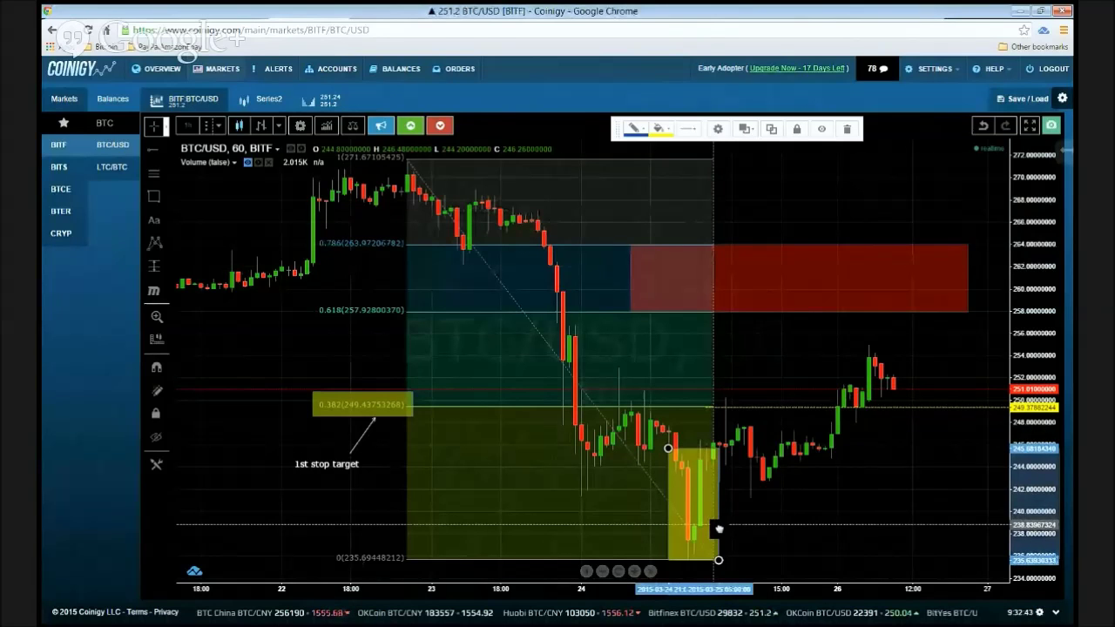
{"action": "mouse_move", "coordinate": [711, 529]}
{"action": "left_mouse_down"}
{"action": "mouse_move", "coordinate": [925, 496]}
{"action": "mouse_move", "coordinate": [958, 505]}
{"action": "mouse_move", "coordinate": [963, 520]}
{"action": "left_mouse_up"}
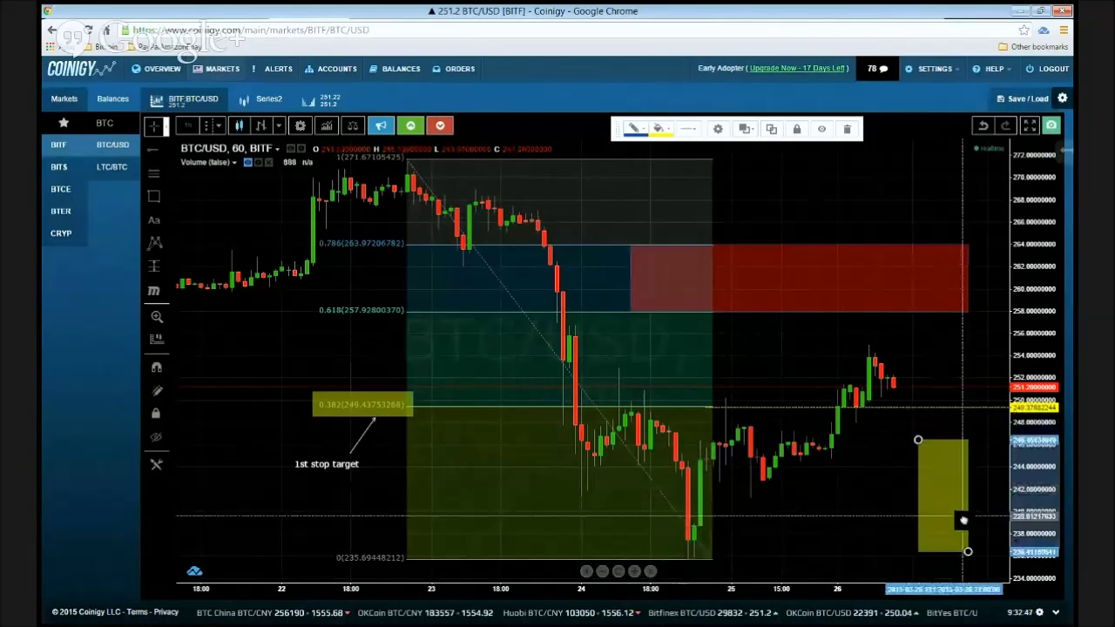
{"action": "left_click", "coordinate": [945, 510]}
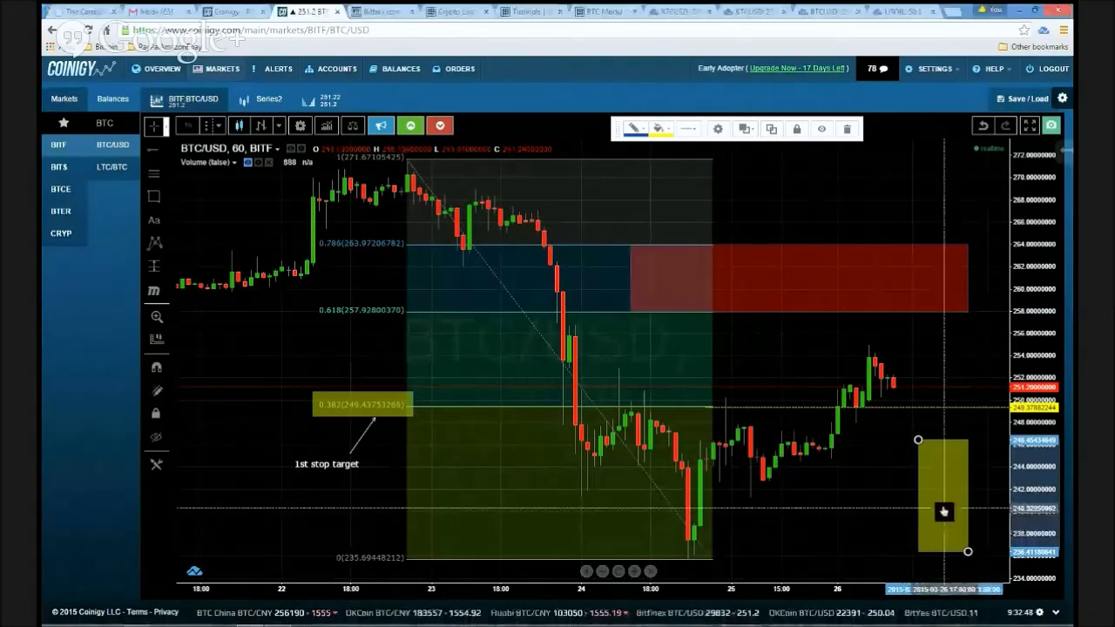
{"action": "left_click", "coordinate": [850, 129]}
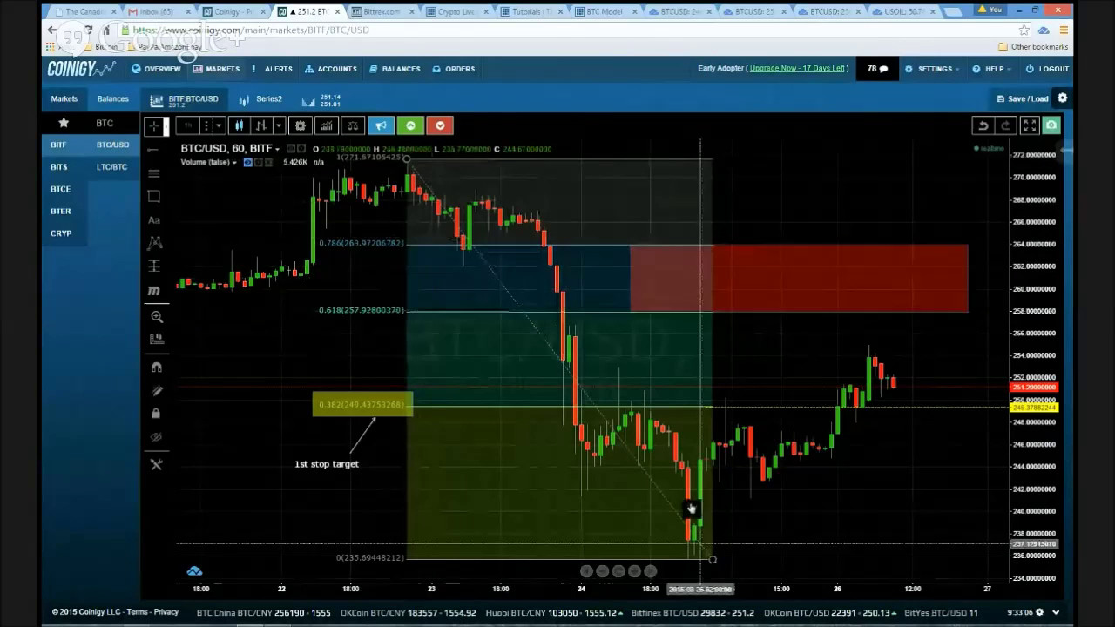
- Draw a yellow rectangle over the lower end of the red zone, from about 262.07 to 256.88, starting March 26 at 05:00
{"action": "left_click", "coordinate": [633, 253]}
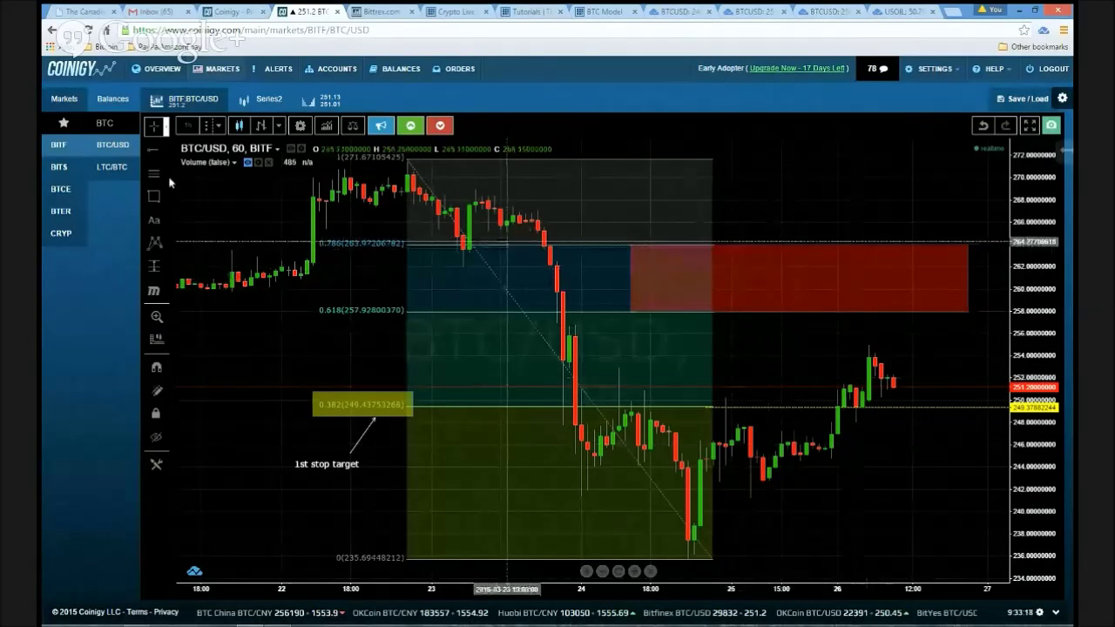
{"action": "left_click", "coordinate": [152, 197]}
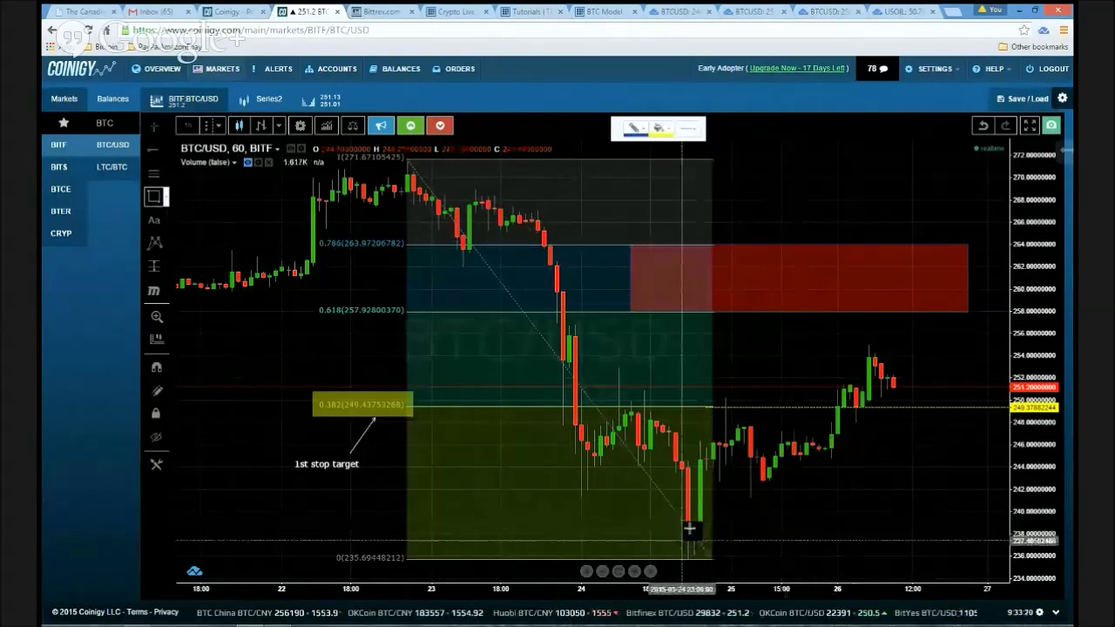
{"action": "left_click", "coordinate": [868, 265]}
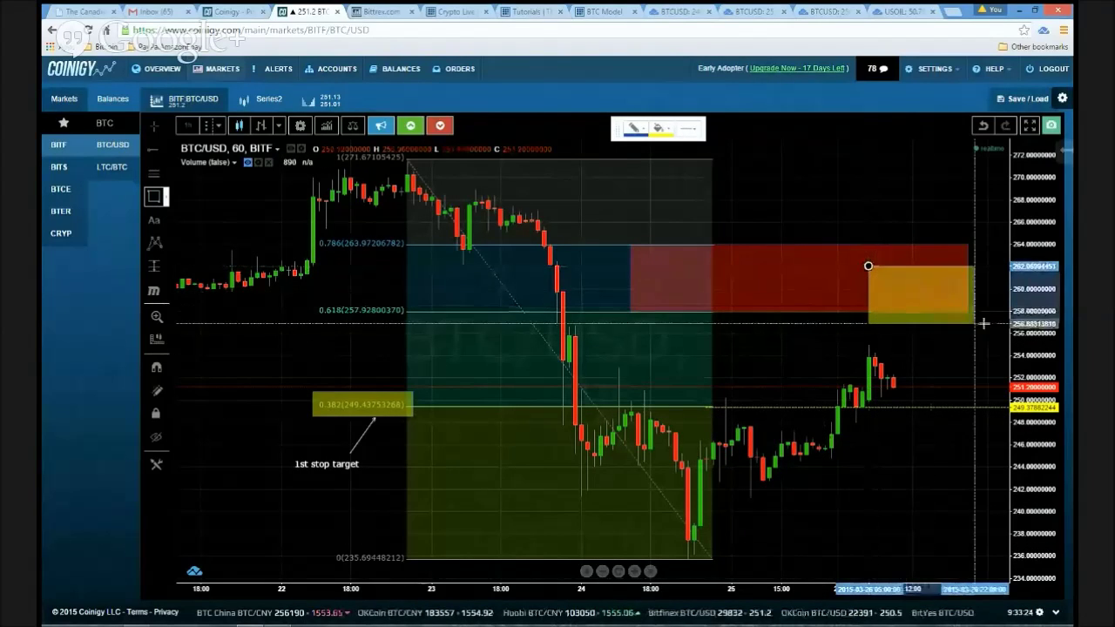
{"action": "left_click", "coordinate": [987, 324]}
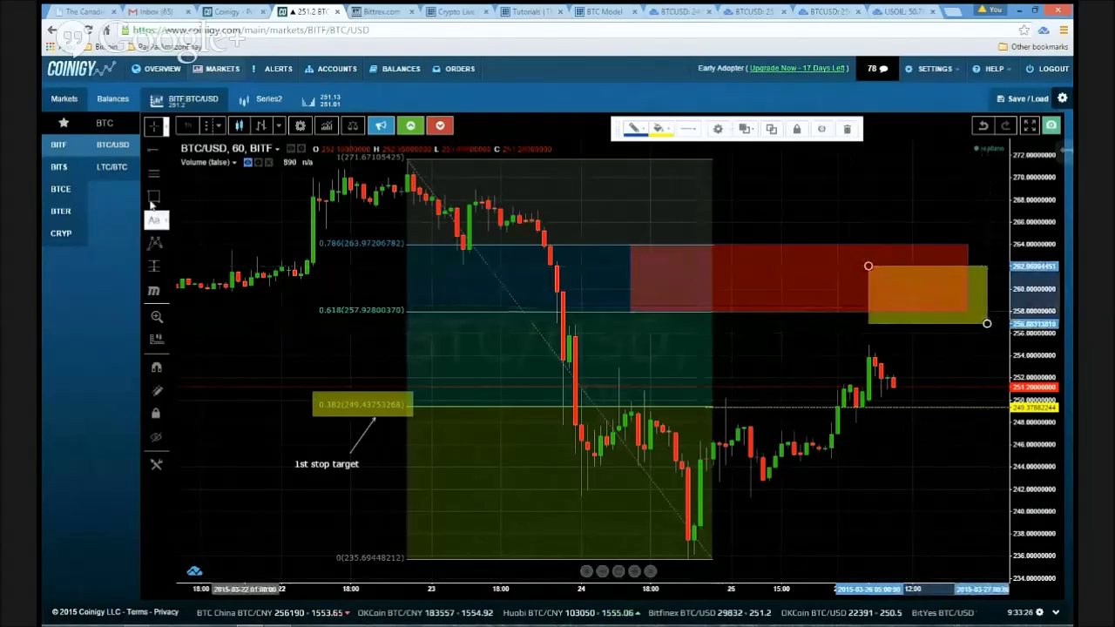
- Draw a yellow horizontal ray at about 262.01 from the March 23 low and brush two white curves tracing the March 22 to 24 swings
{"action": "left_click", "coordinate": [466, 266]}
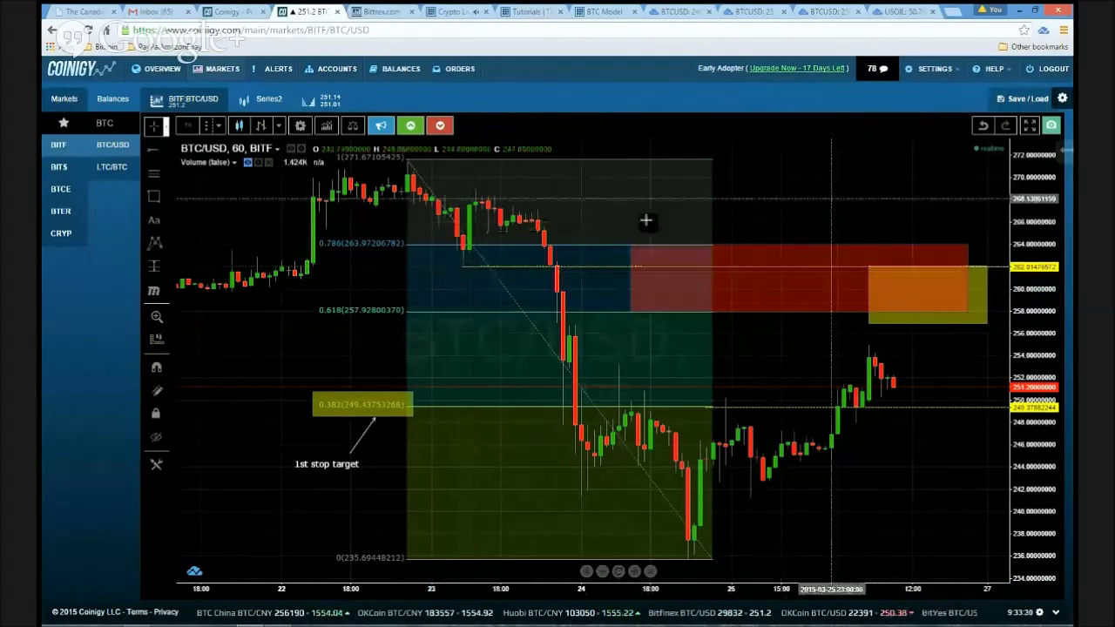
{"action": "left_click", "coordinate": [166, 198]}
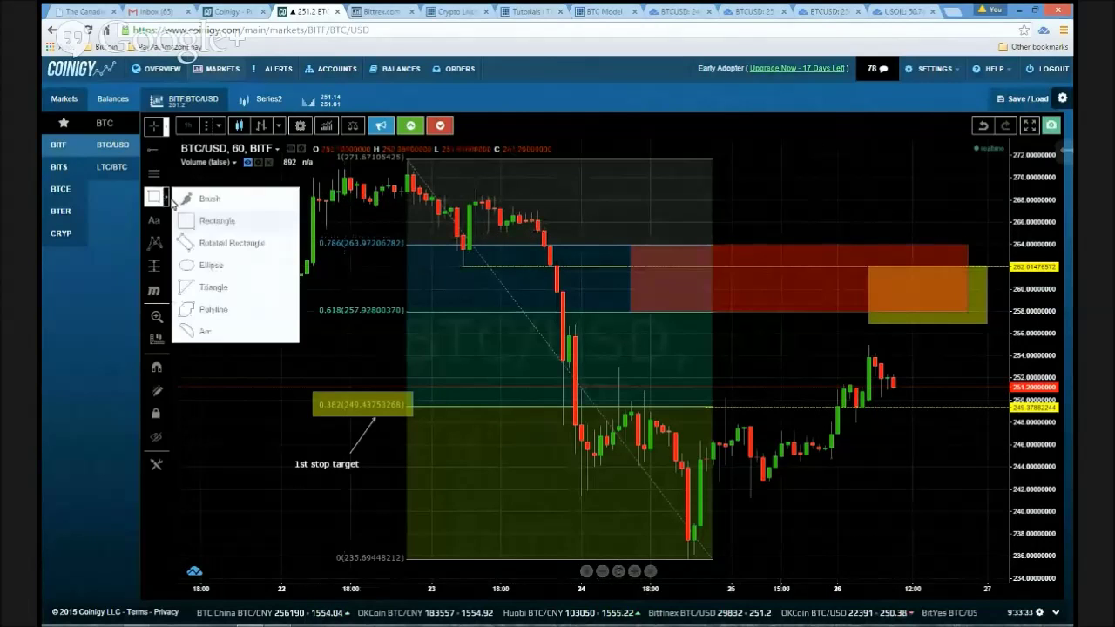
{"action": "left_click", "coordinate": [186, 205]}
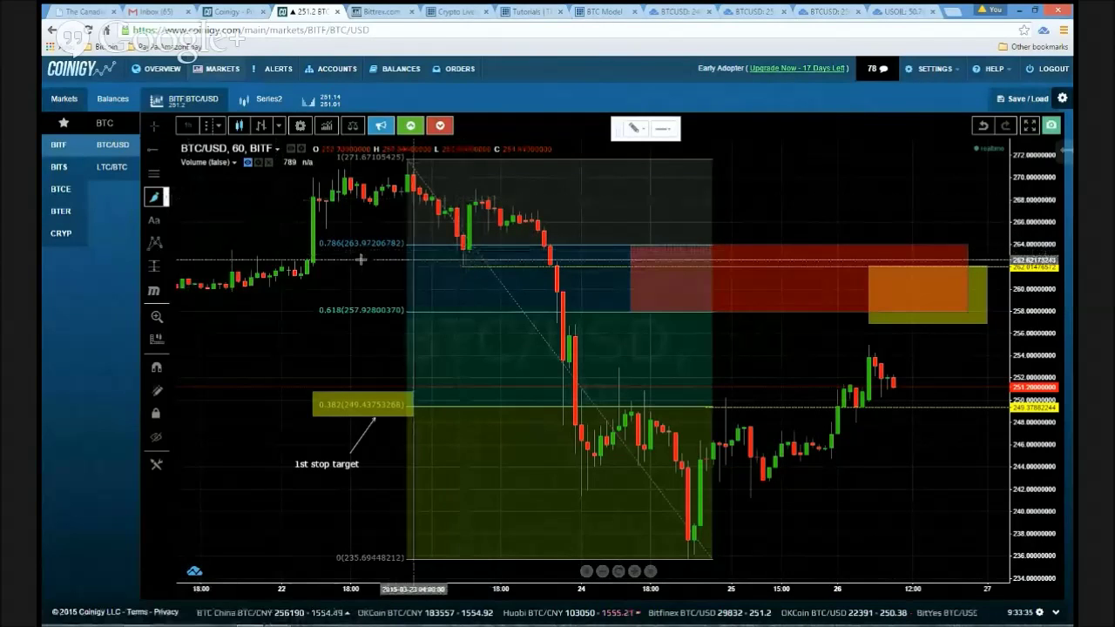
{"action": "mouse_move", "coordinate": [343, 261]}
{"action": "left_mouse_down"}
{"action": "mouse_move", "coordinate": [410, 175]}
{"action": "mouse_move", "coordinate": [465, 256]}
{"action": "mouse_move", "coordinate": [488, 231]}
{"action": "mouse_move", "coordinate": [535, 228]}
{"action": "mouse_move", "coordinate": [582, 308]}
{"action": "left_mouse_up"}
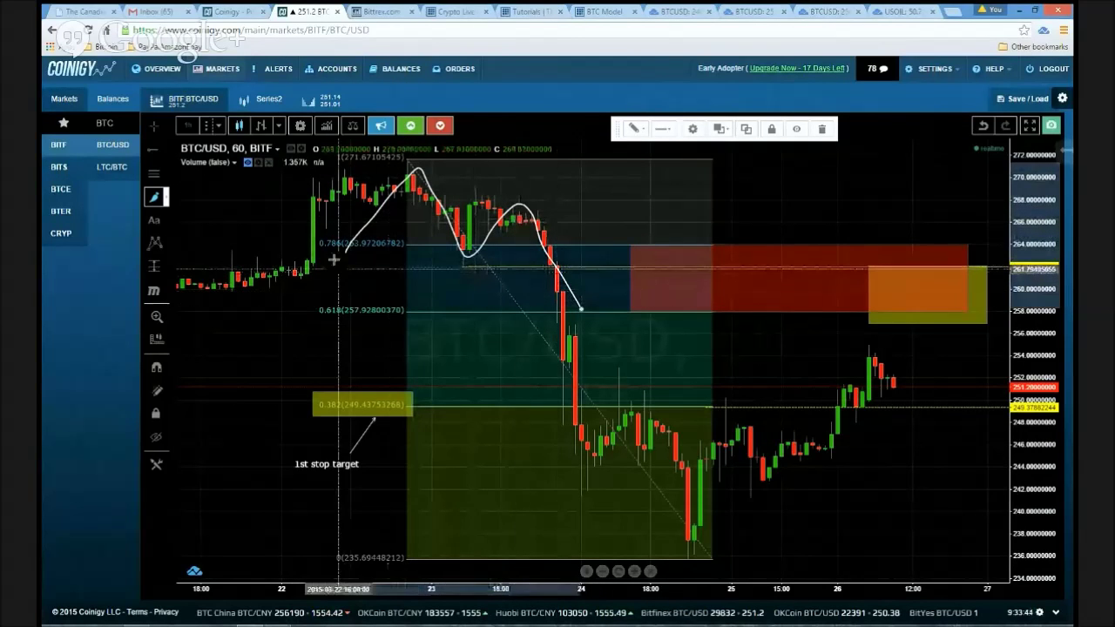
{"action": "mouse_move", "coordinate": [336, 203]}
{"action": "left_mouse_down"}
{"action": "mouse_move", "coordinate": [351, 180]}
{"action": "mouse_move", "coordinate": [375, 196]}
{"action": "mouse_move", "coordinate": [409, 178]}
{"action": "mouse_move", "coordinate": [446, 228]}
{"action": "left_mouse_up"}
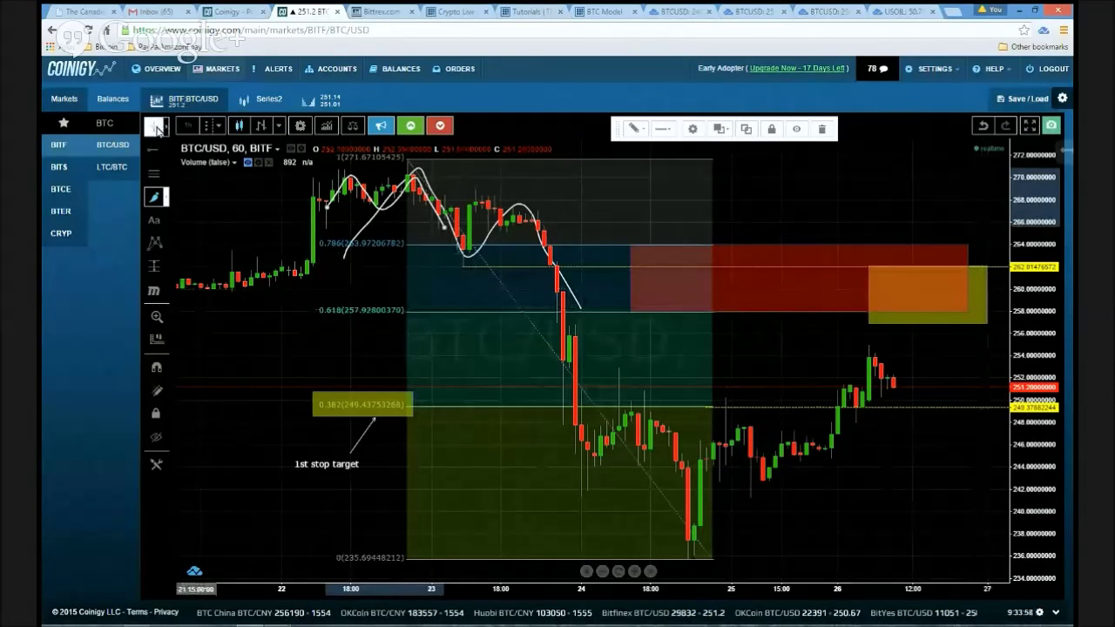
- Delete the yellow rectangle overlapping the lower end of the red zone
{"action": "left_click", "coordinate": [980, 325]}
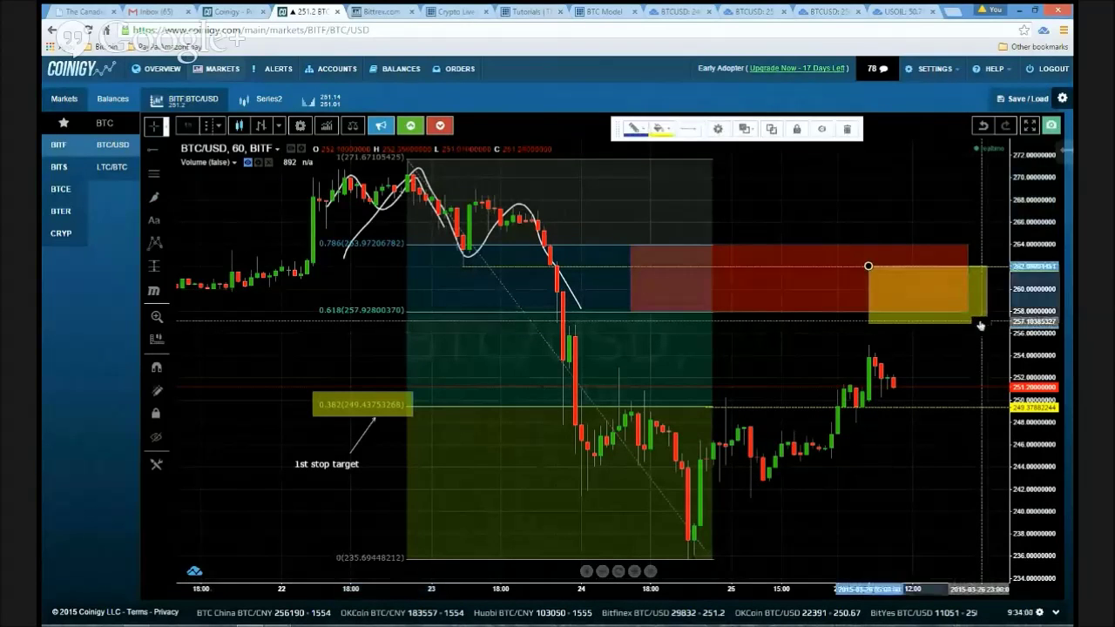
{"action": "left_click", "coordinate": [850, 129]}
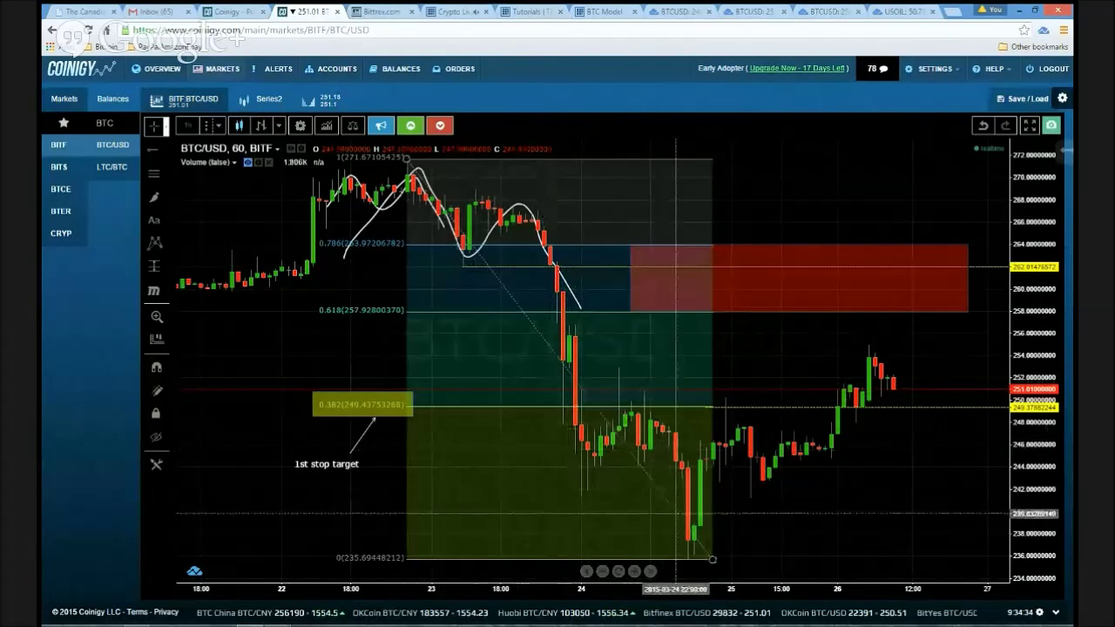
{"action": "left_click", "coordinate": [638, 296]}
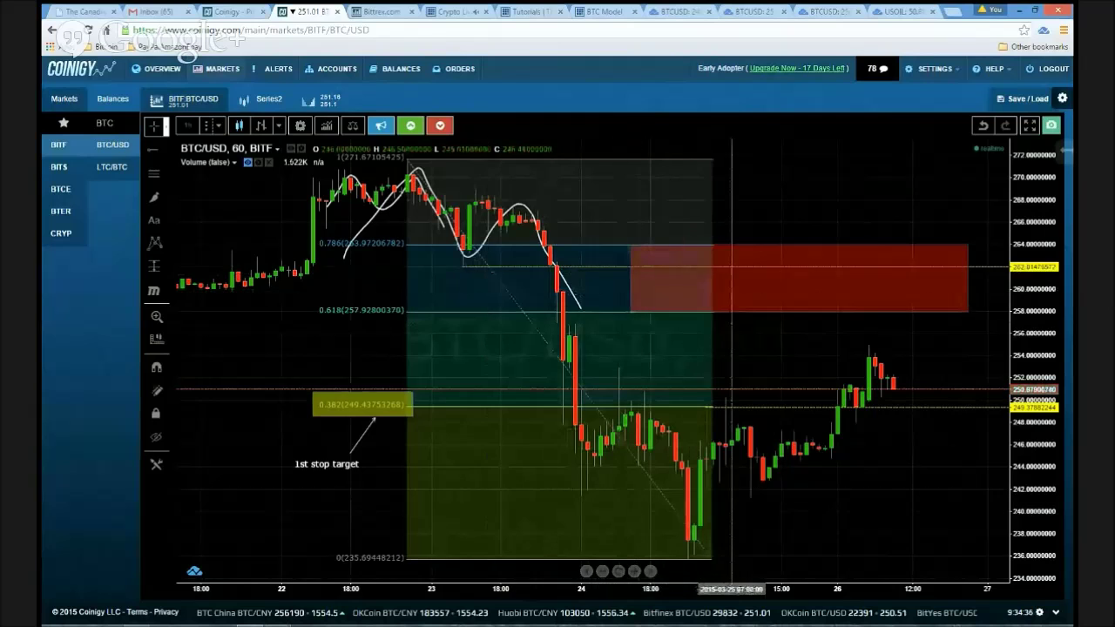
{"action": "mouse_move", "coordinate": [915, 281]}
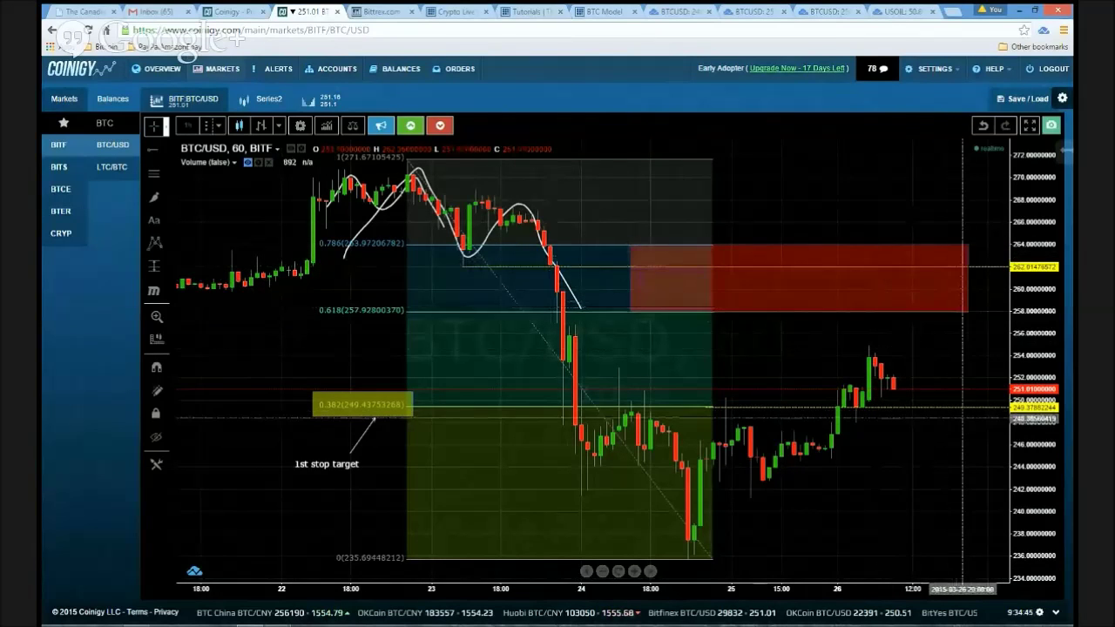
- Draw a narrow rectangle on March 26 from about 260.86 up to 272.28, ending at 11:00
{"action": "left_click_drag", "start_coordinate": [959, 455], "coordinate": [895, 460]}
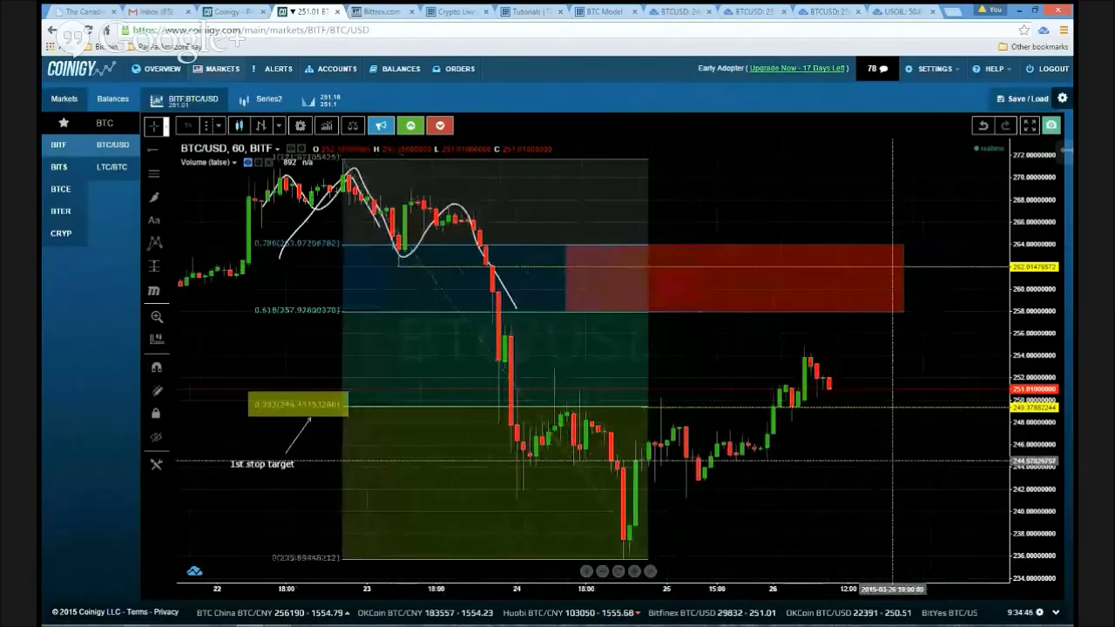
{"action": "left_click", "coordinate": [164, 198]}
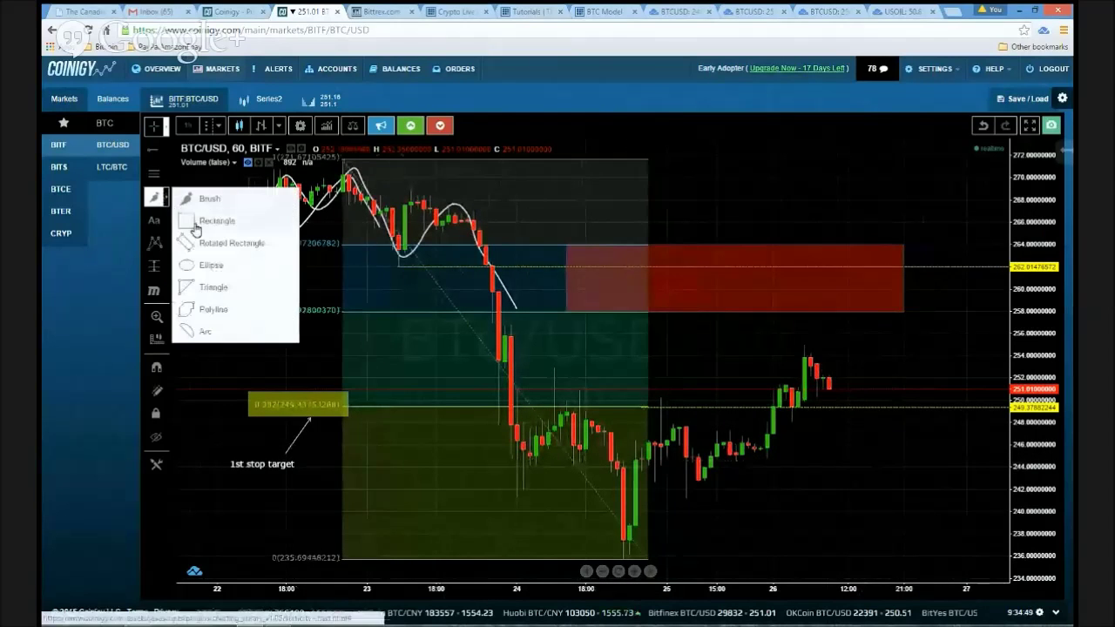
{"action": "left_click", "coordinate": [196, 226]}
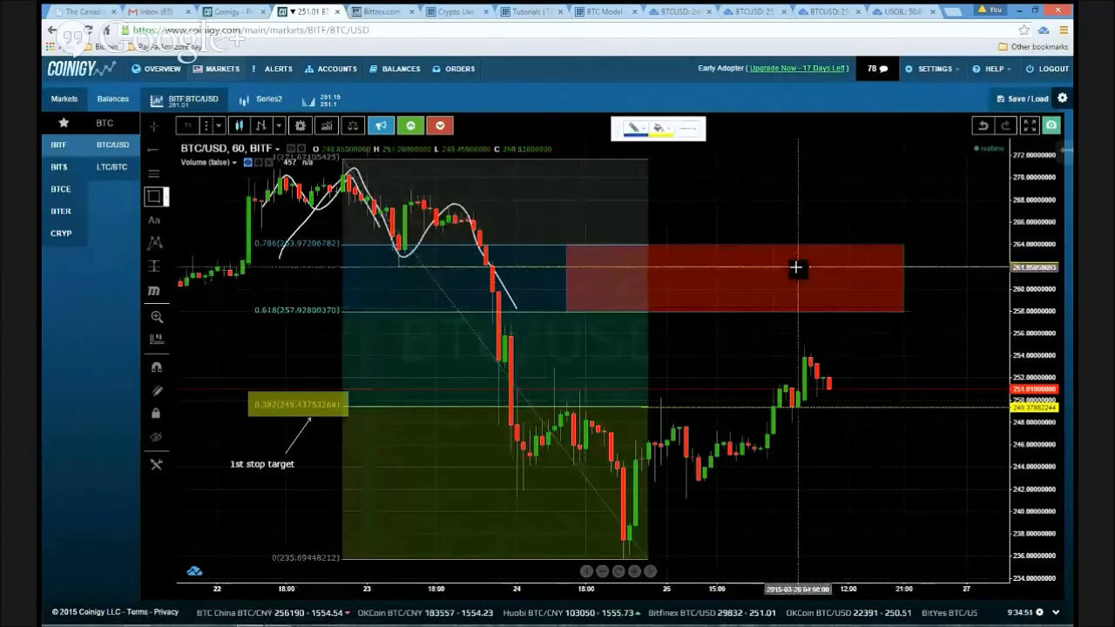
{"action": "left_click_drag", "start_coordinate": [797, 209], "coordinate": [843, 153]}
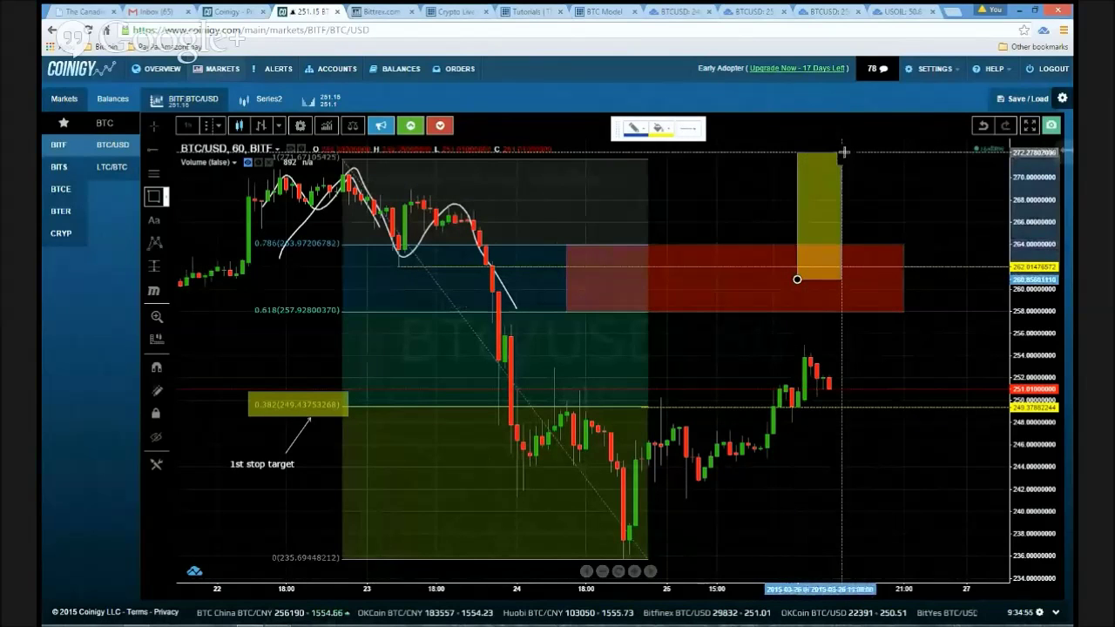
- Draw a yellow rectangle on March 26 from about 260.8 down to 235.47, spanning 08:00 to 20:00
{"action": "left_click", "coordinate": [158, 199]}
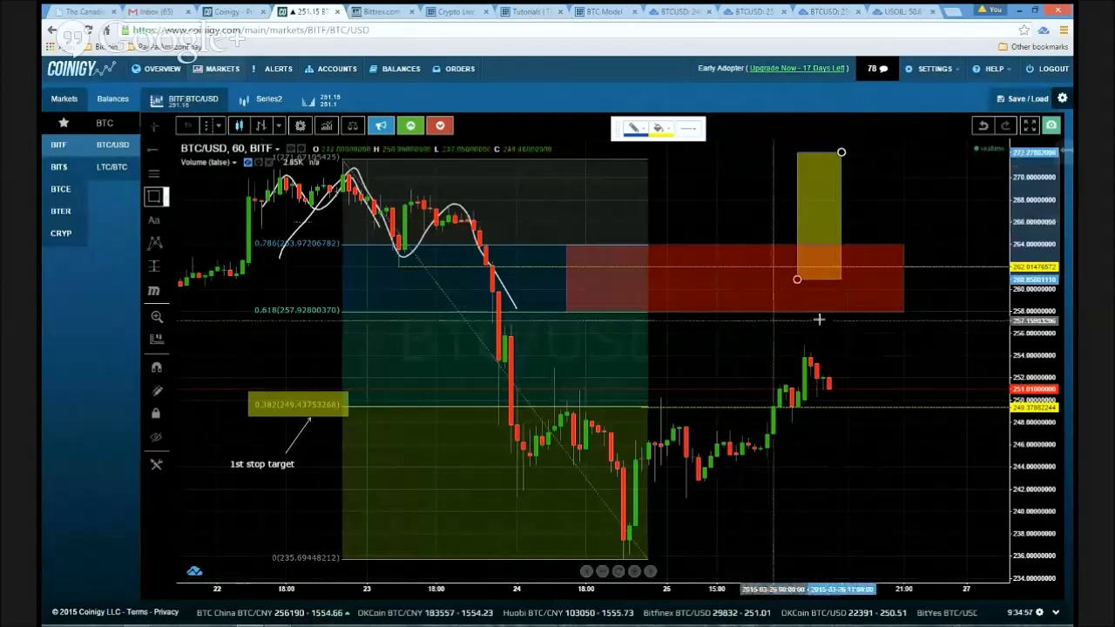
{"action": "left_click", "coordinate": [822, 279]}
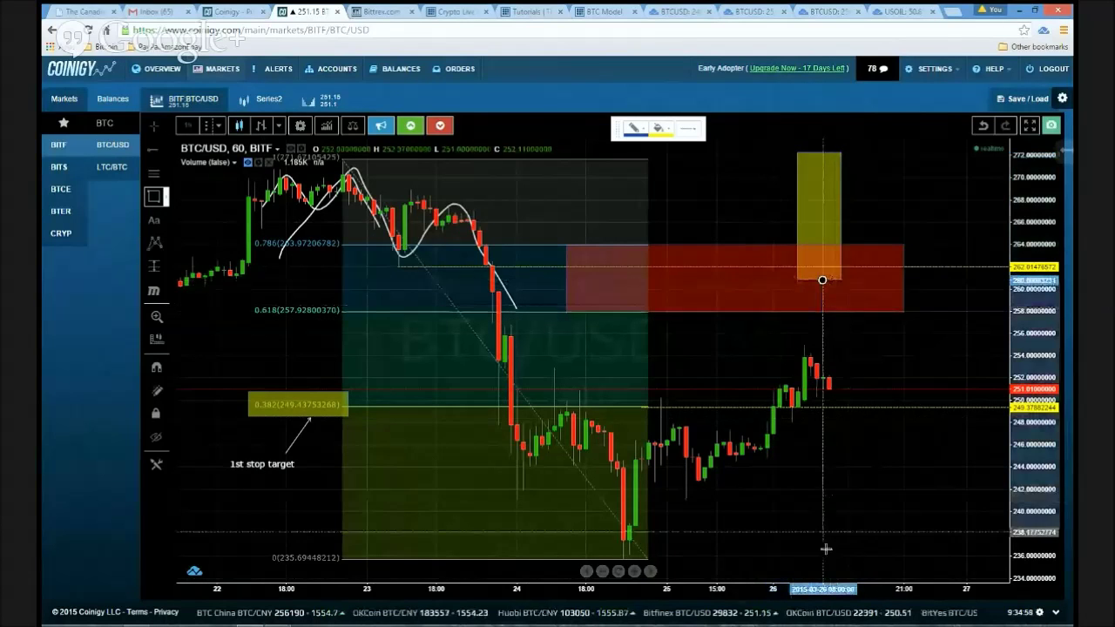
{"action": "left_click", "coordinate": [897, 561]}
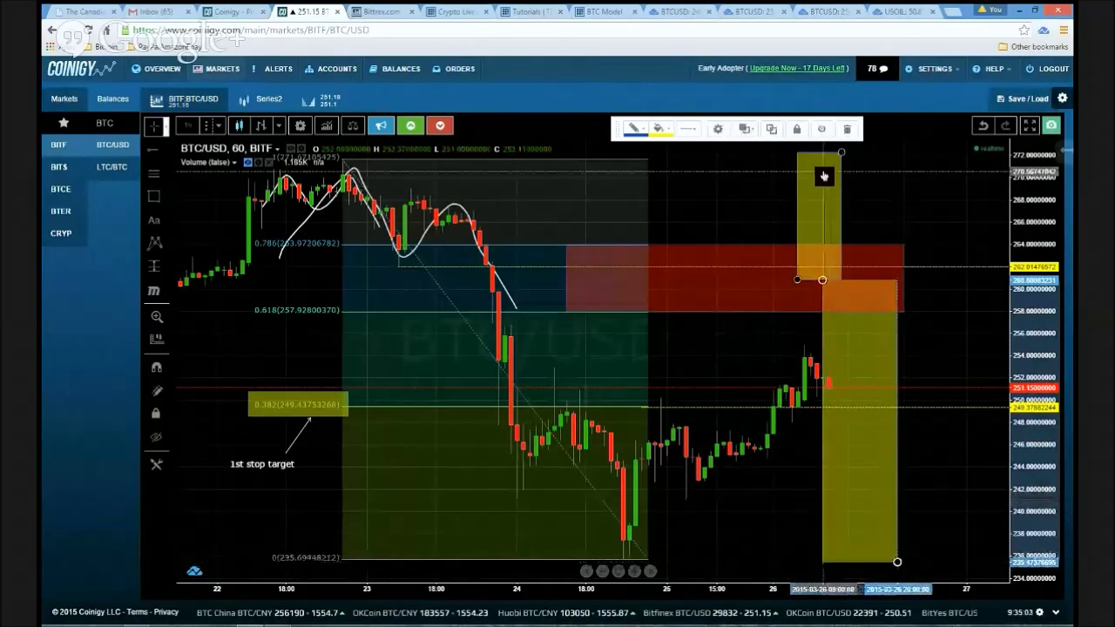
- Fill the narrow upper March 26 rectangle with red
{"action": "left_click", "coordinate": [841, 153]}
{"action": "left_click", "coordinate": [659, 128]}
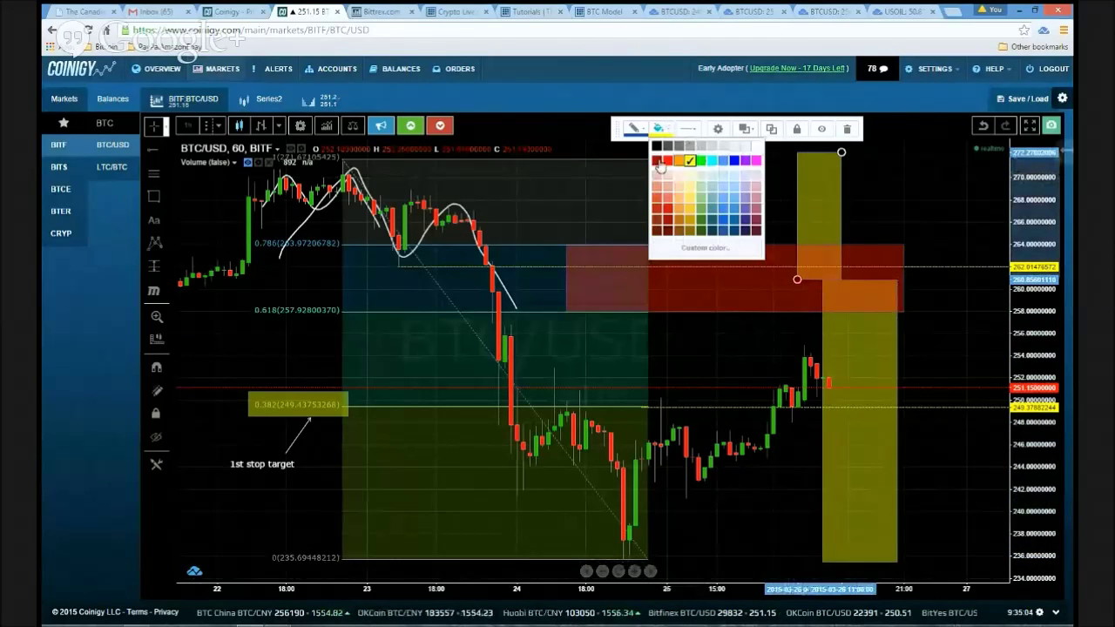
{"action": "left_click", "coordinate": [660, 160]}
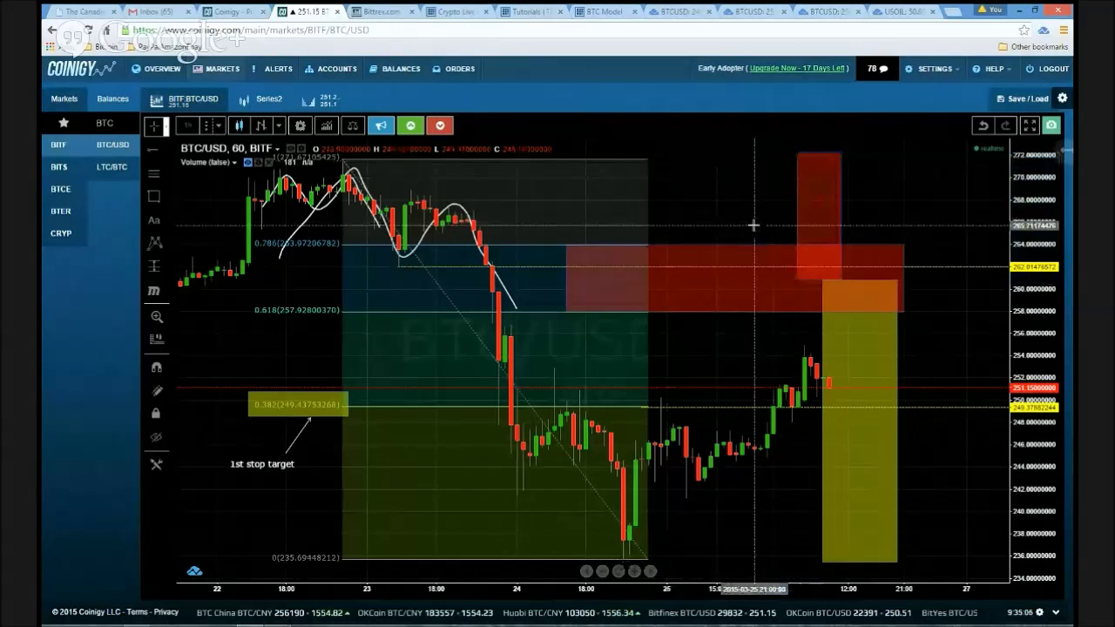
- Examine the red and yellow March 26 rectangles against the resistance zone, the two yellow rays and the latest candles
{"action": "left_click", "coordinate": [731, 281]}
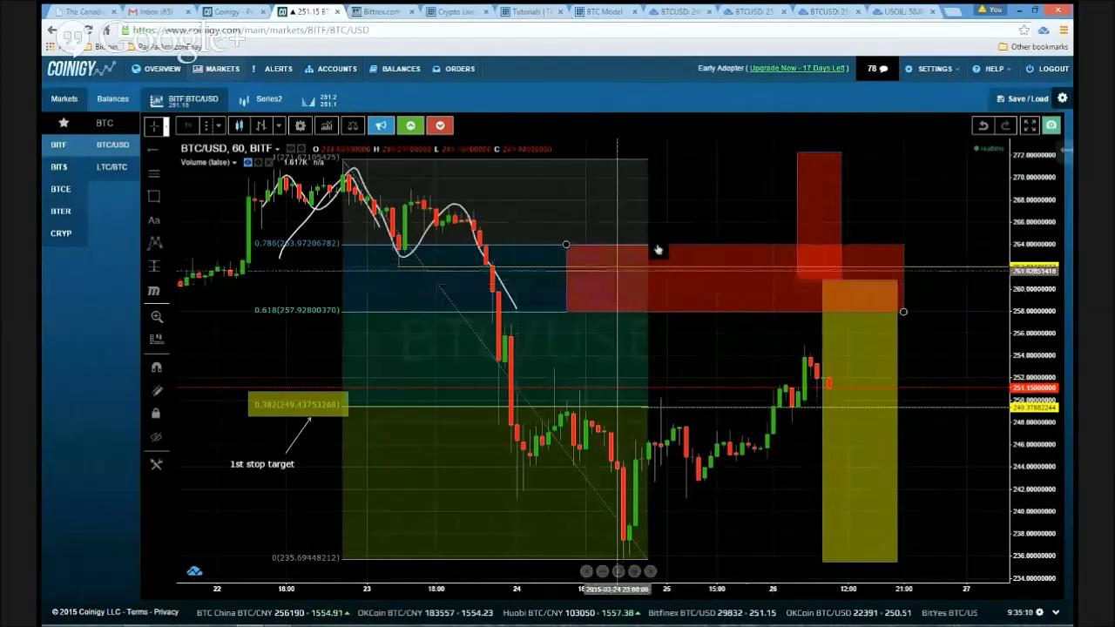
{"action": "left_click", "coordinate": [586, 349]}
{"action": "left_click_drag", "start_coordinate": [1028, 338], "coordinate": [1029, 371]}
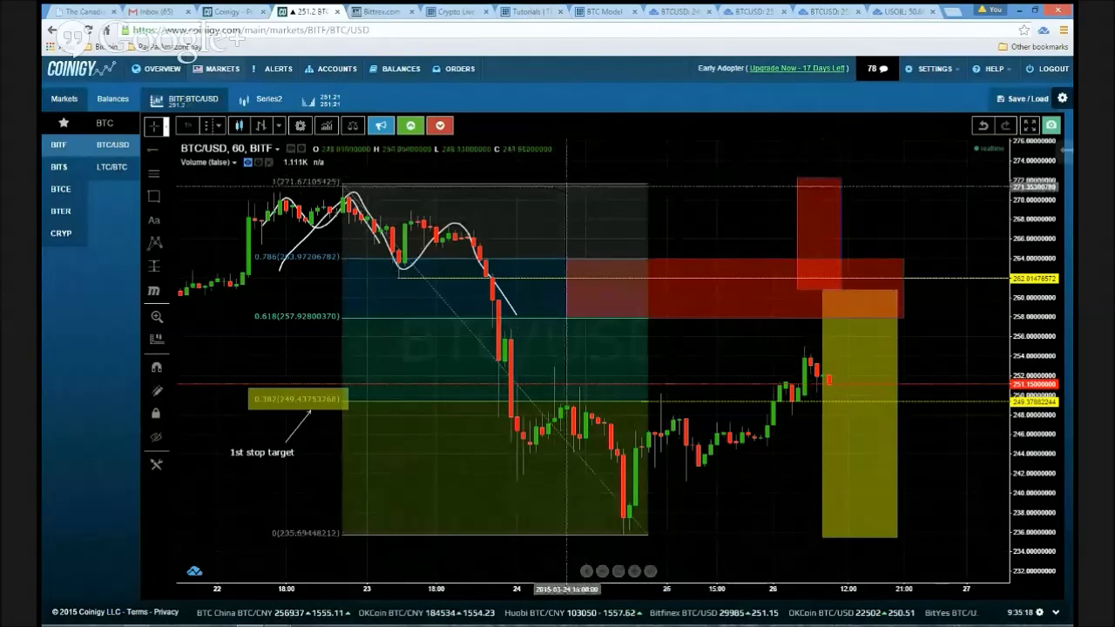
{"action": "left_click", "coordinate": [841, 417]}
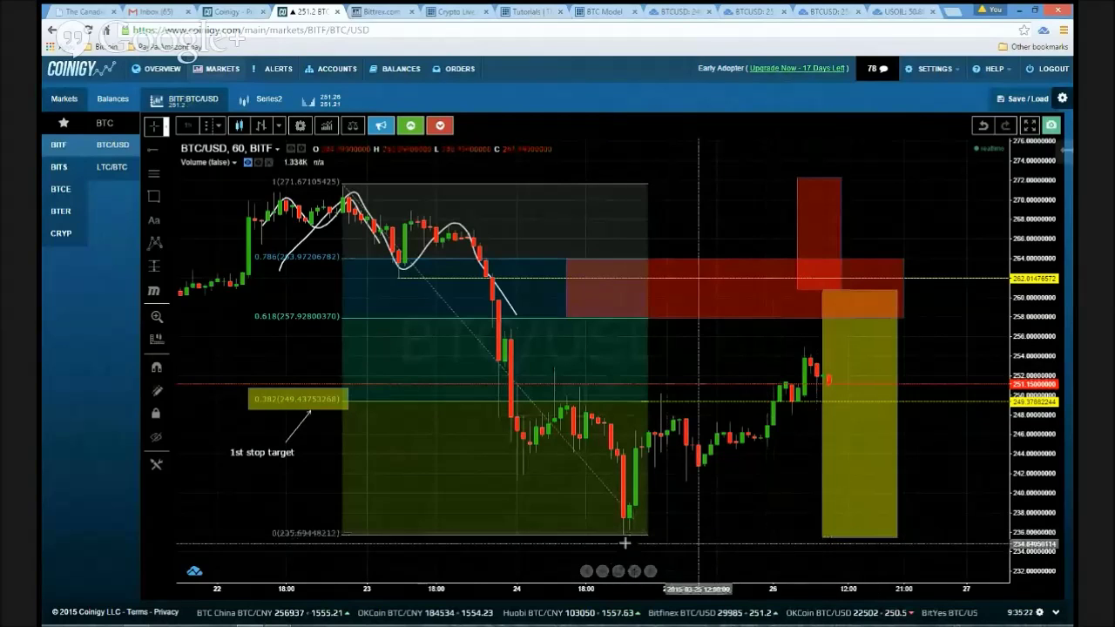
{"action": "left_click", "coordinate": [802, 261]}
{"action": "left_click", "coordinate": [802, 253]}
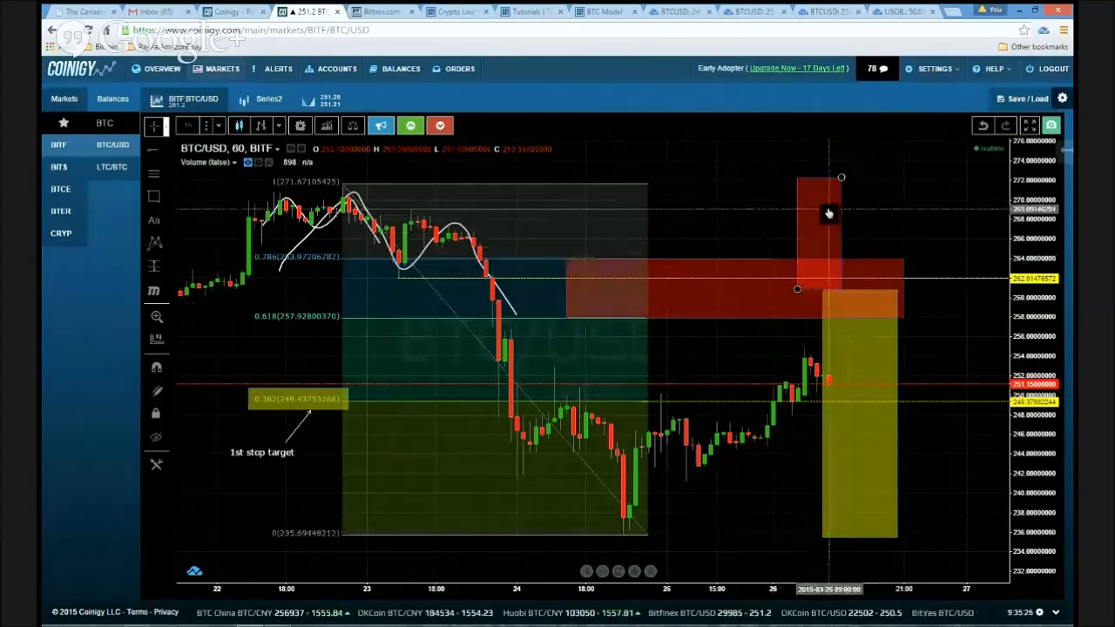
{"action": "left_click", "coordinate": [853, 358]}
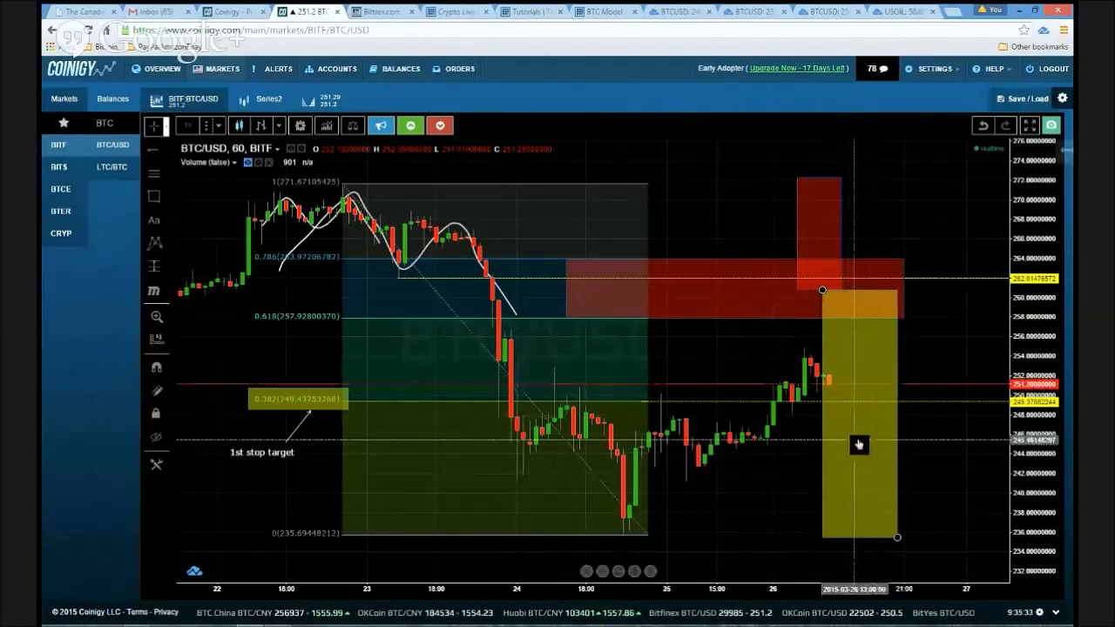
{"action": "left_click", "coordinate": [813, 227]}
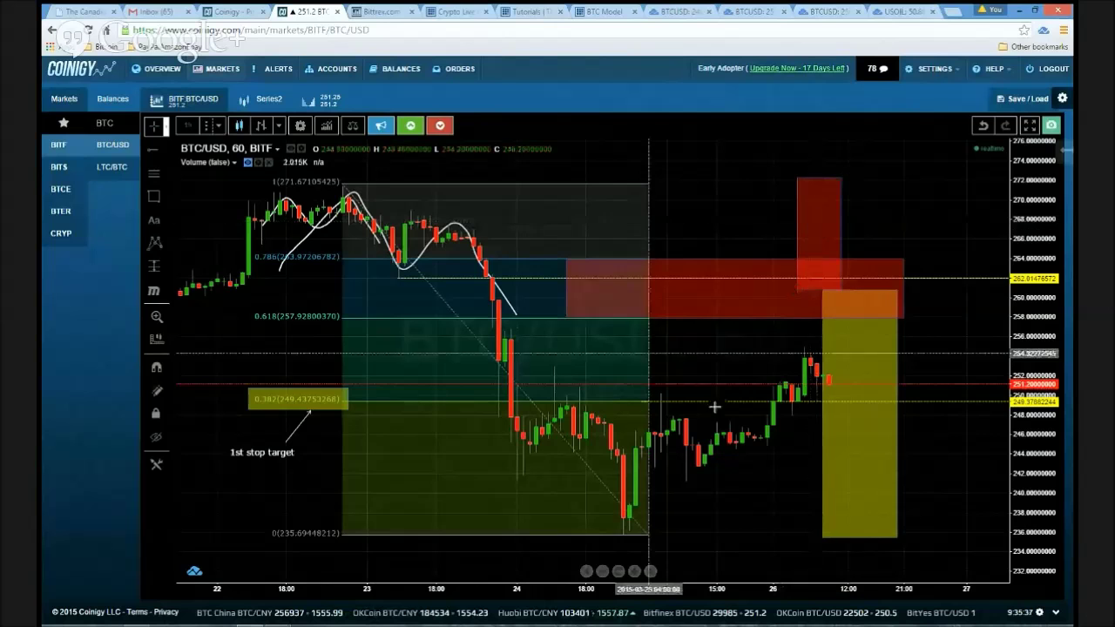
{"action": "left_click", "coordinate": [718, 349]}
{"action": "left_click_drag", "start_coordinate": [717, 349], "coordinate": [764, 352]}
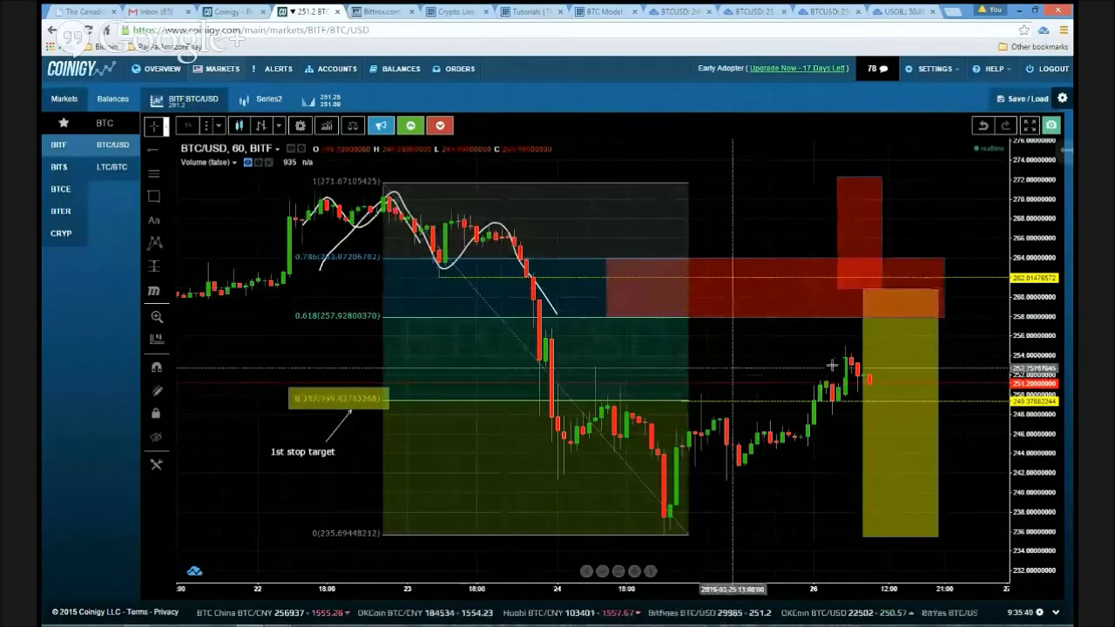
{"action": "left_click_drag", "start_coordinate": [1031, 359], "coordinate": [1031, 381]}
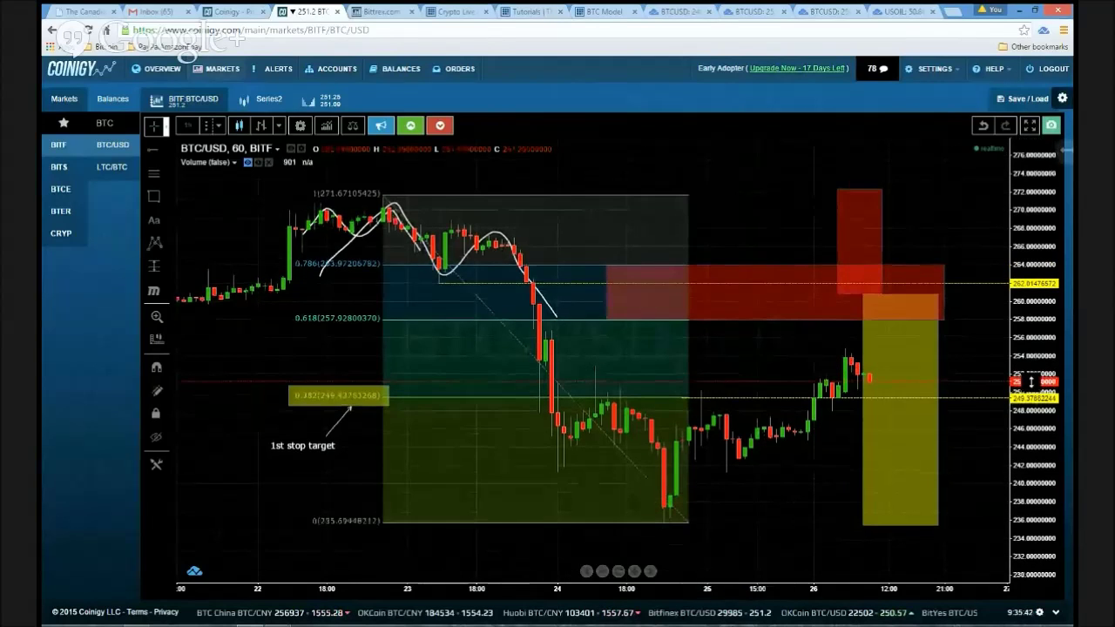
{"action": "left_click_drag", "start_coordinate": [779, 473], "coordinate": [760, 486]}
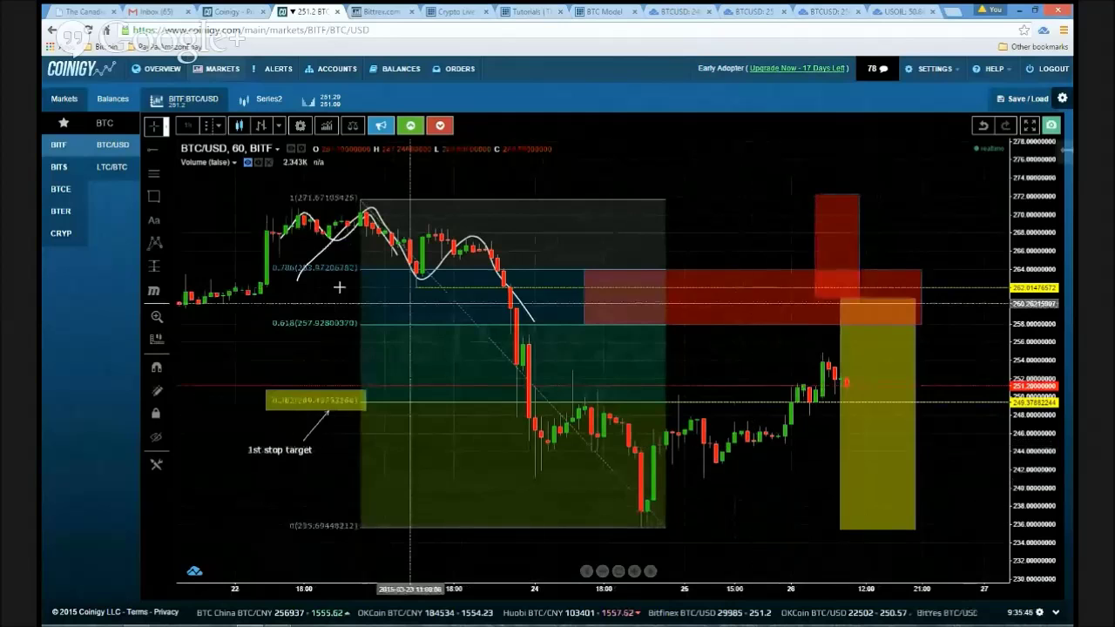
{"action": "mouse_move", "coordinate": [839, 298]}
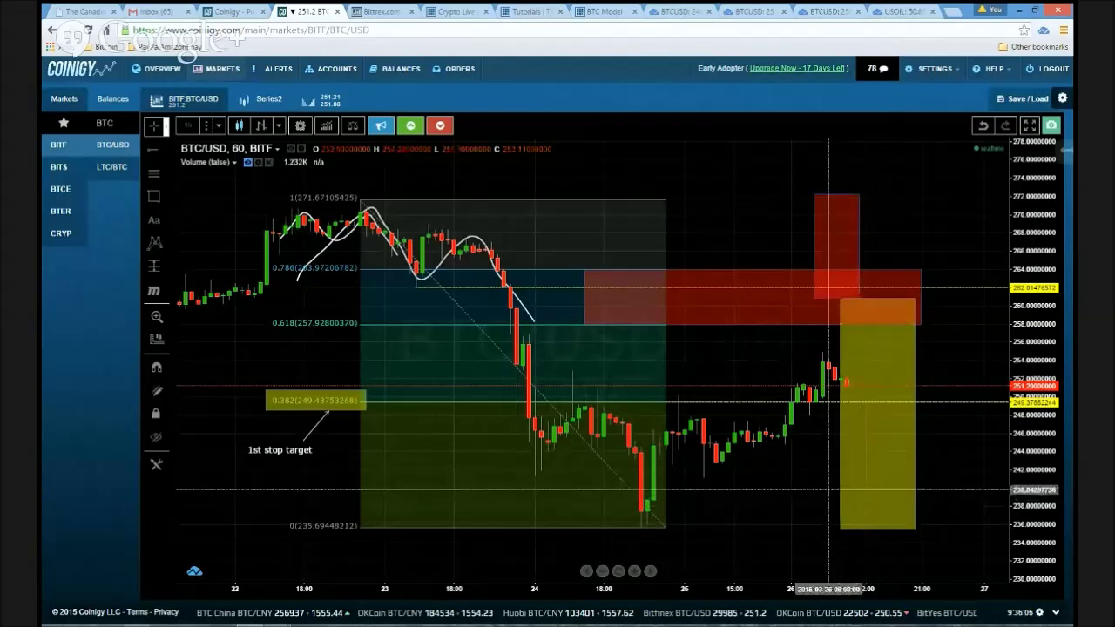
{"action": "left_click_drag", "start_coordinate": [744, 465], "coordinate": [737, 460]}
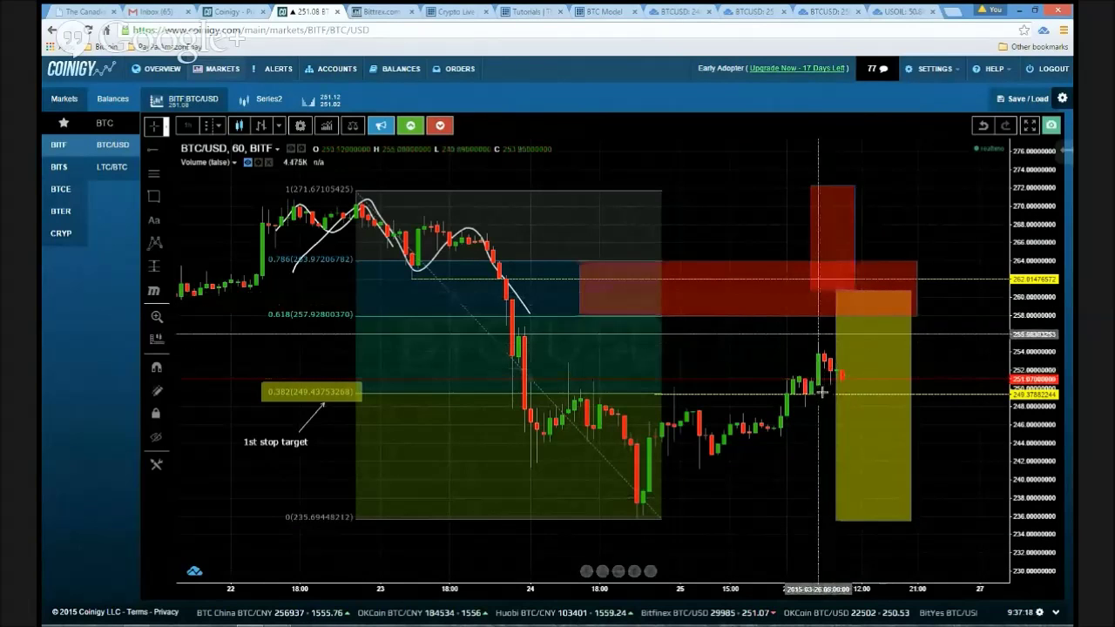
{"action": "left_click", "coordinate": [825, 299]}
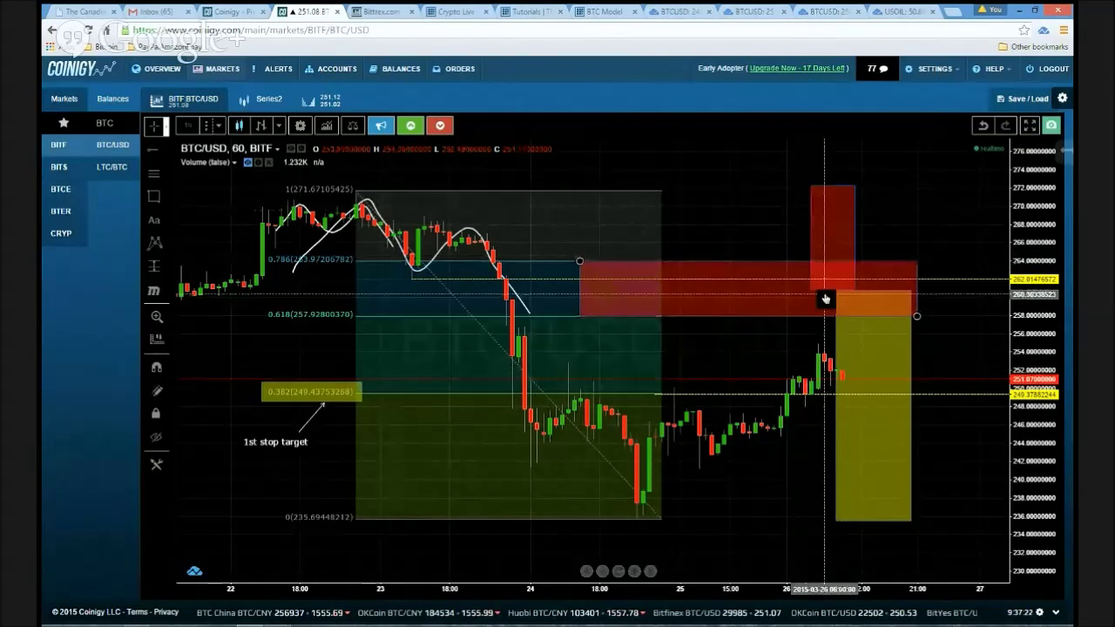